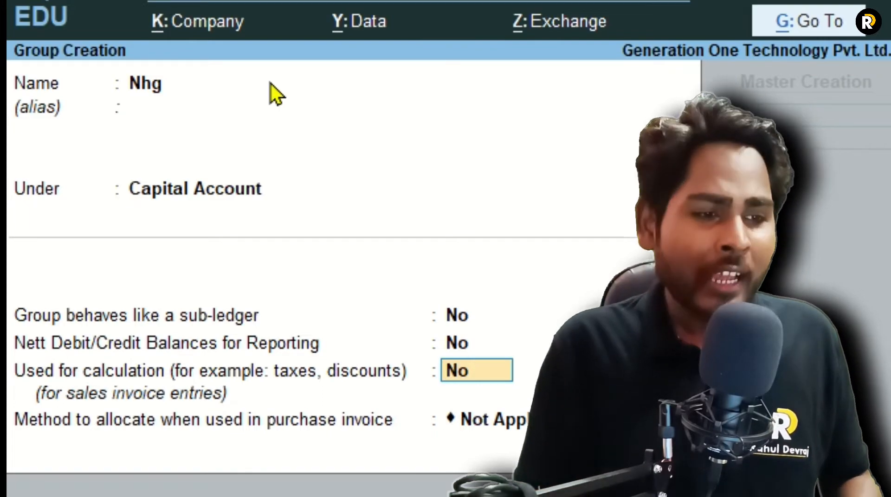
Discard the unfinished new group entry and return to the Gateway of Tally.
key("Return")
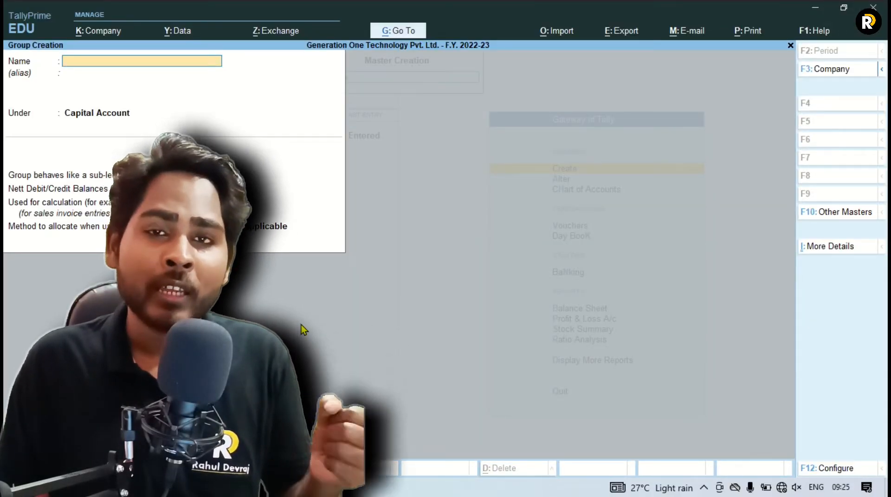
key("Escape")
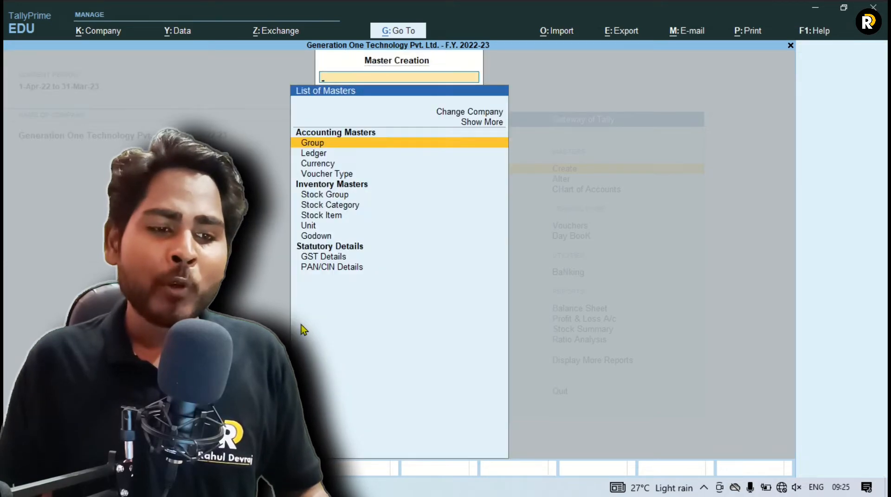
key("Escape")
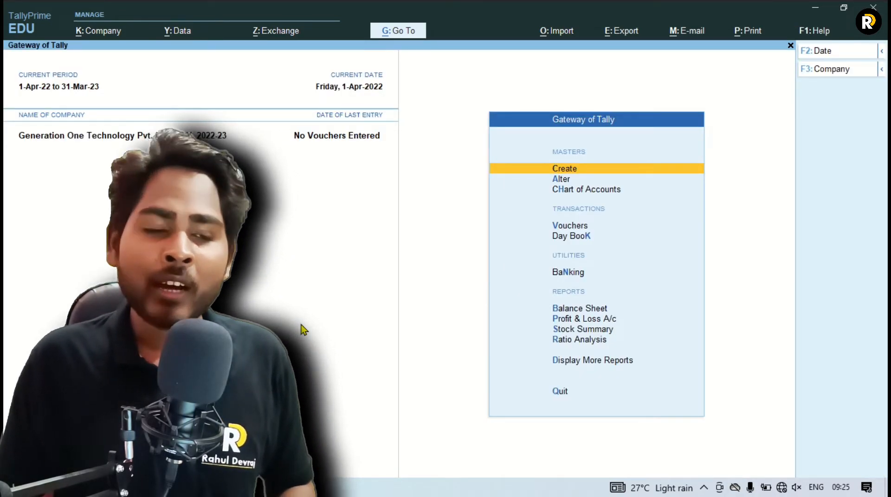
Open the existing Indirect Expenses group for alteration.
key("Down")
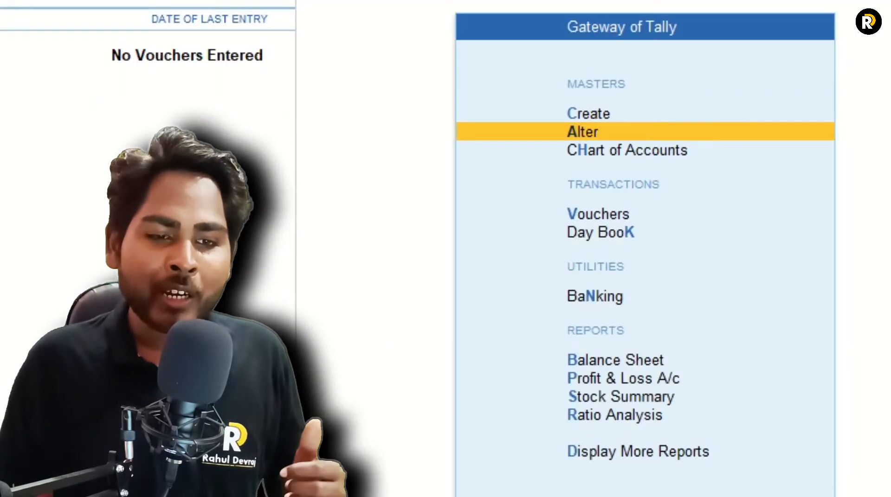
key("Return")
key("Down")
key("Up")
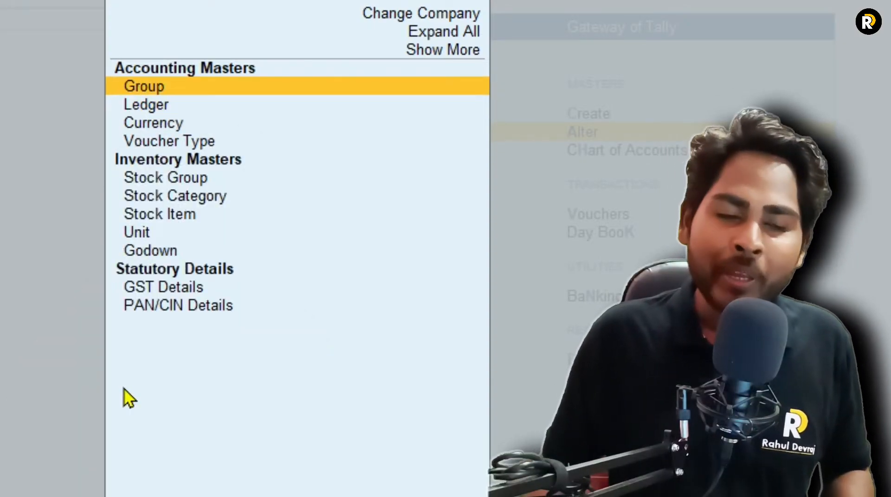
key("Return")
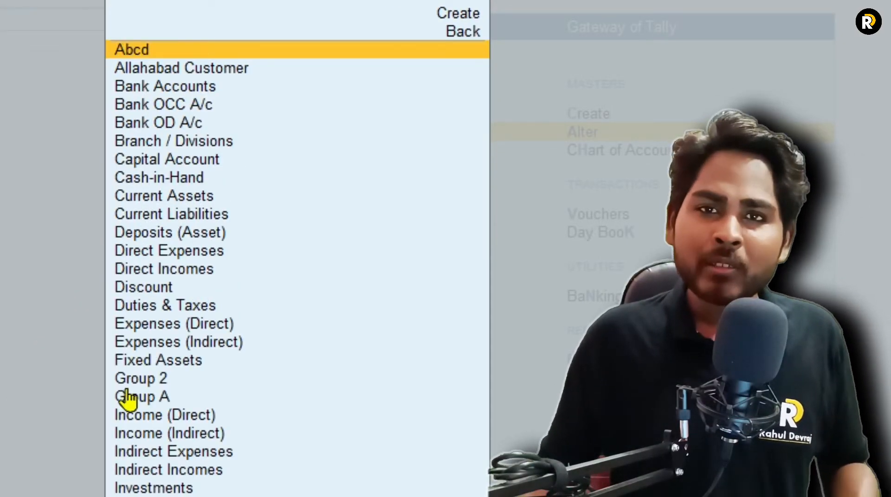
type("n")
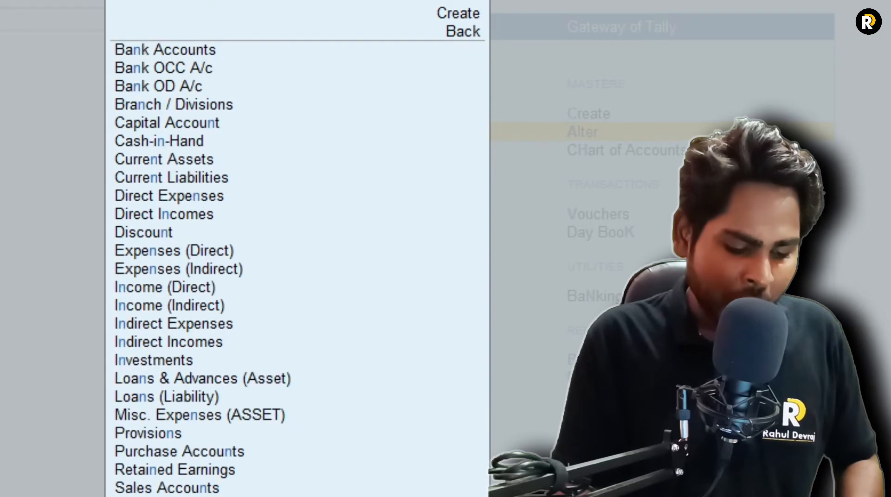
key("BackSpace")
type("indir")
key("Down")
key("Up")
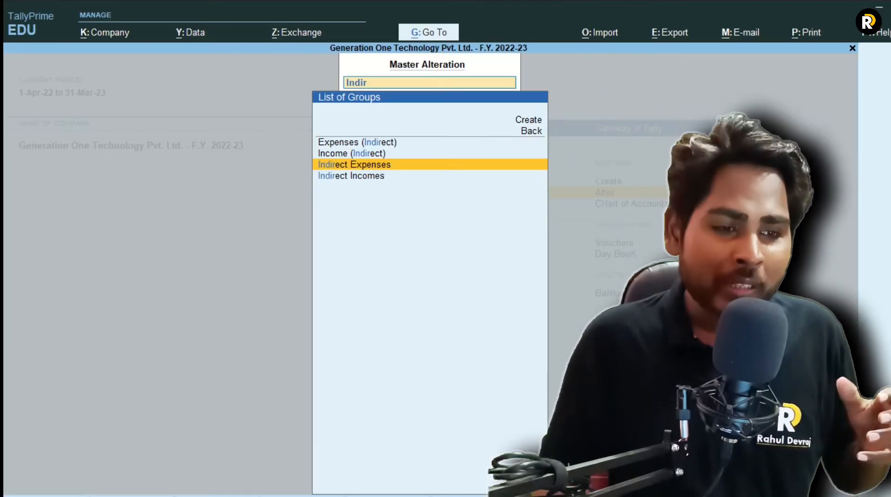
key("Return")
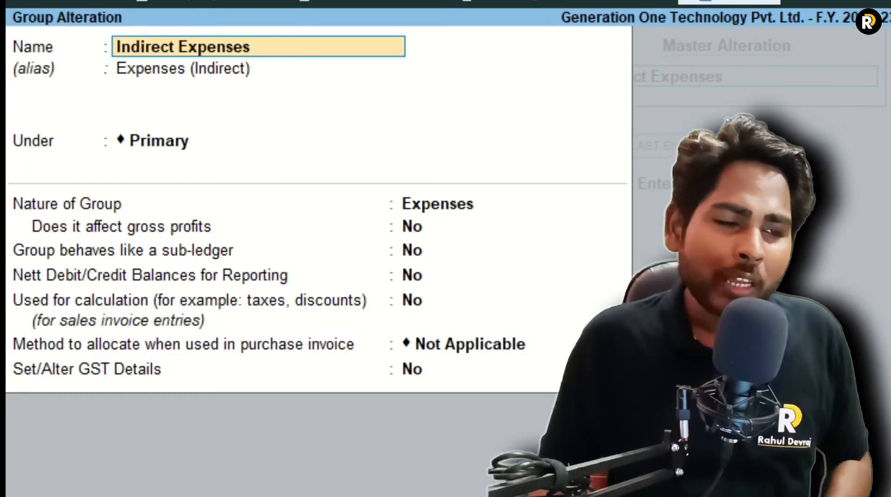
Set "Used for calculation" to Yes for the Indirect Expenses group, save it and return to the Gateway of Tally.
key("Return")
key("Return")
key("Return")
key("Return")
key("Return")
key("Return")
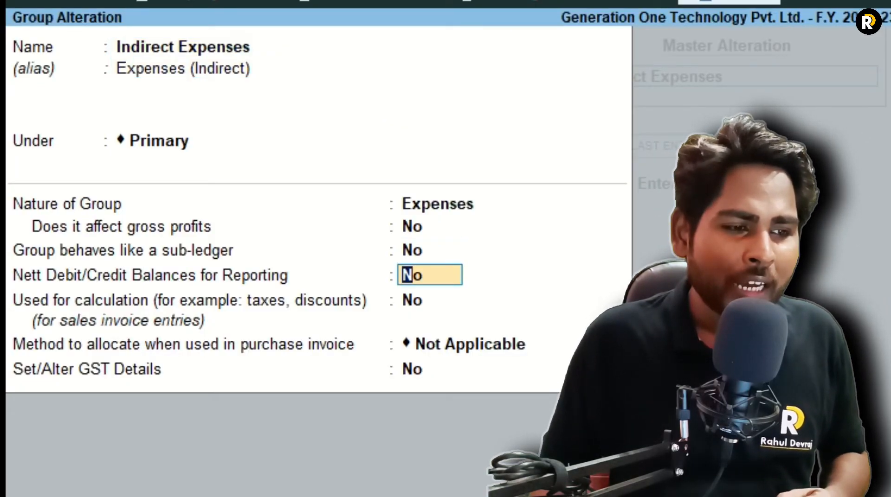
key("Return")
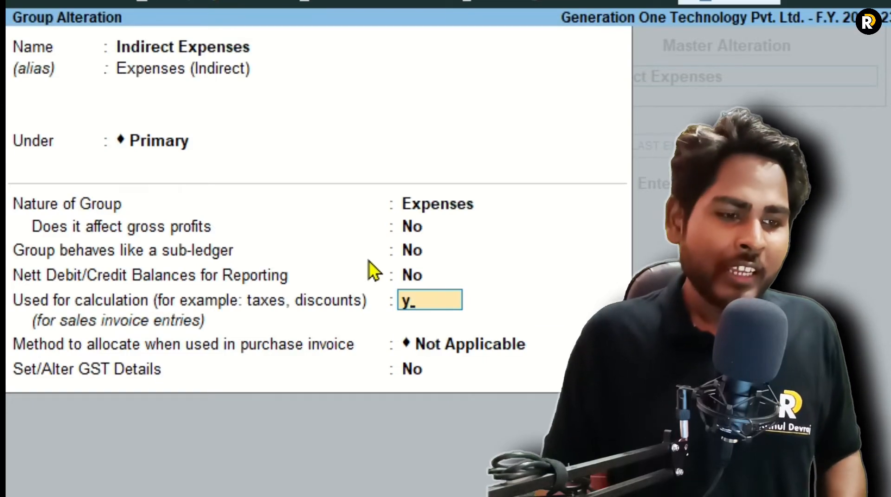
key("Return")
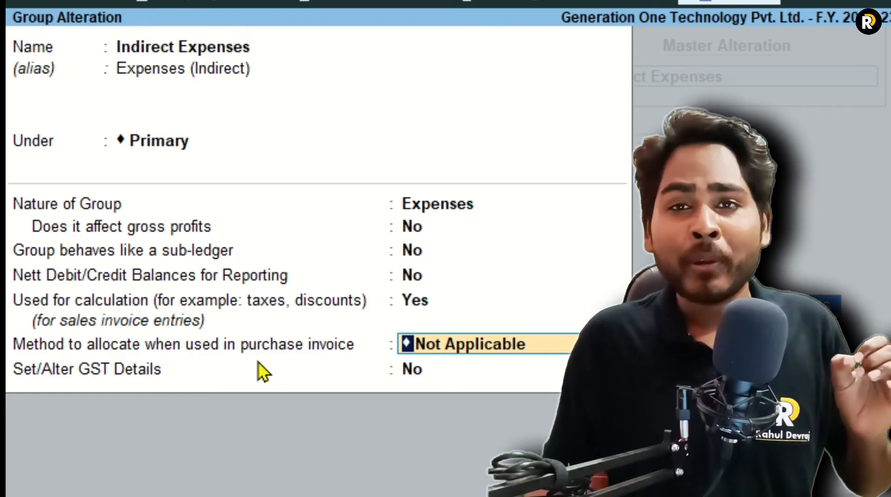
key("Return")
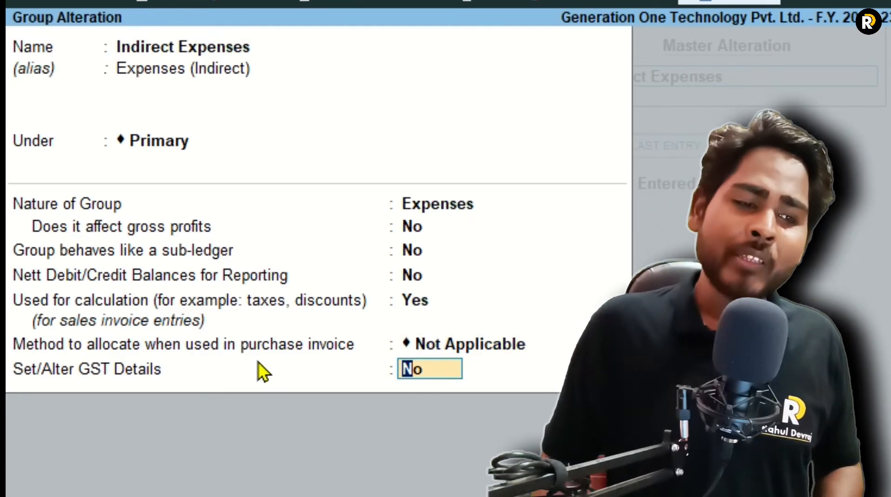
key("Return")
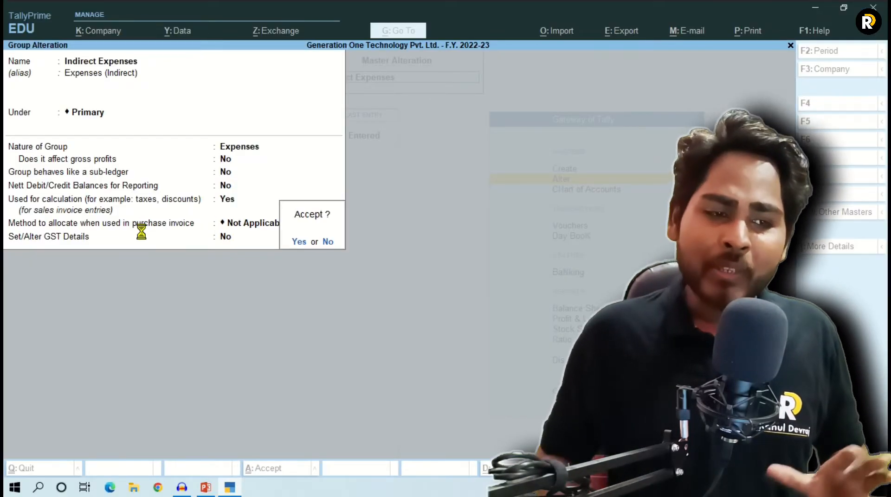
key("Return")
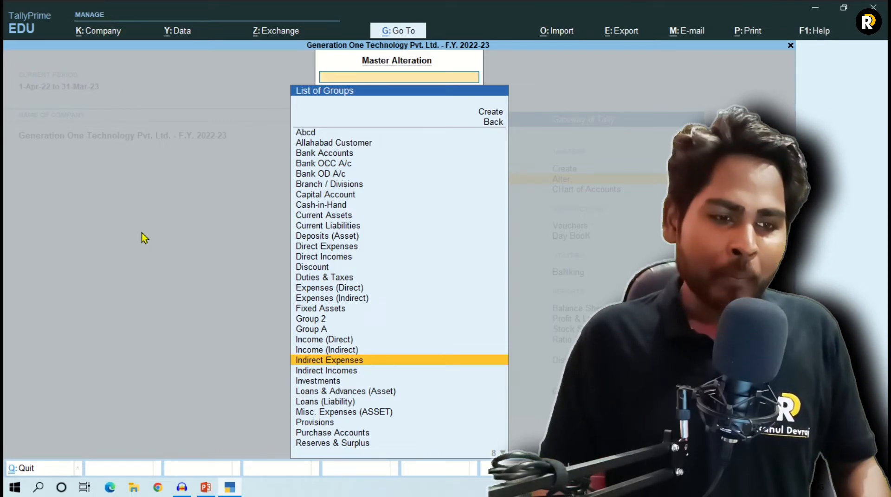
key("Escape")
key("Escape")
key("Escape")
key("Up")
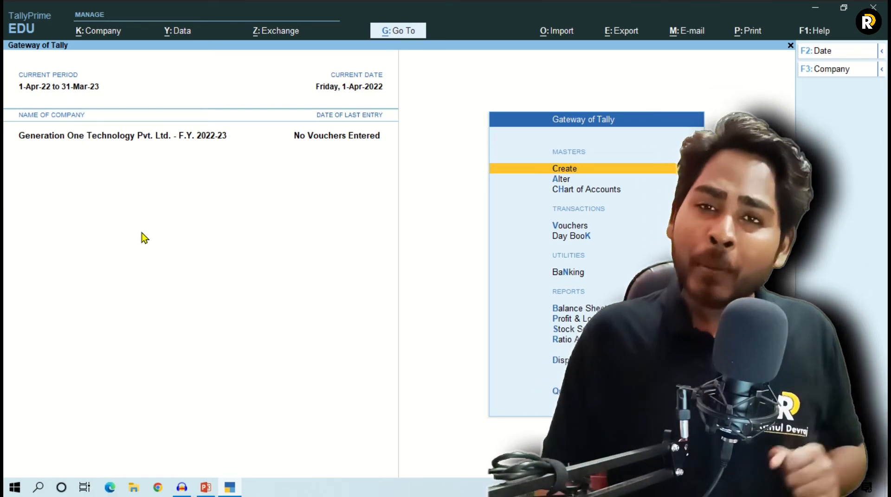
Start a new ledger named Discount and place it under the Indirect Expenses group.
key("Return")
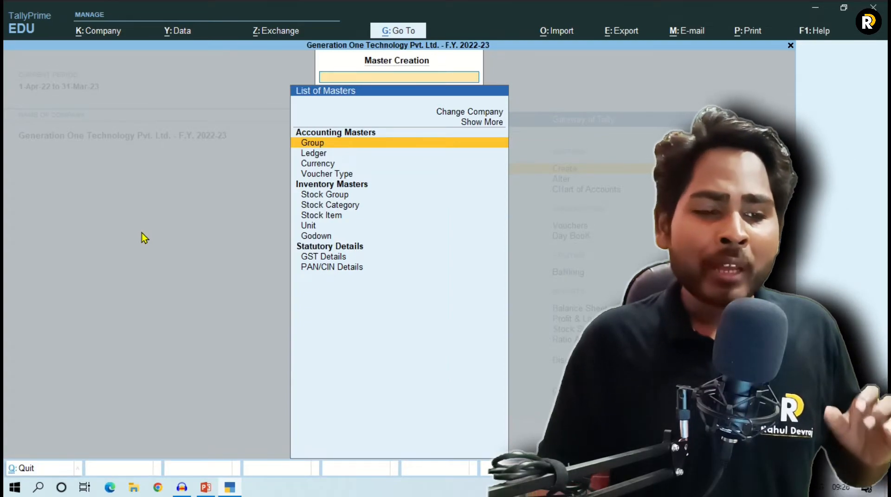
key("Down")
key("Return")
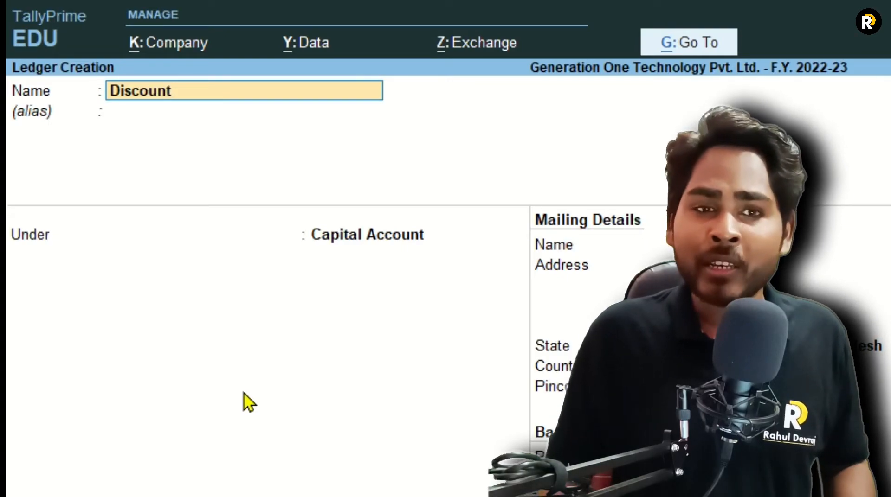
key("Return")
key("Return")
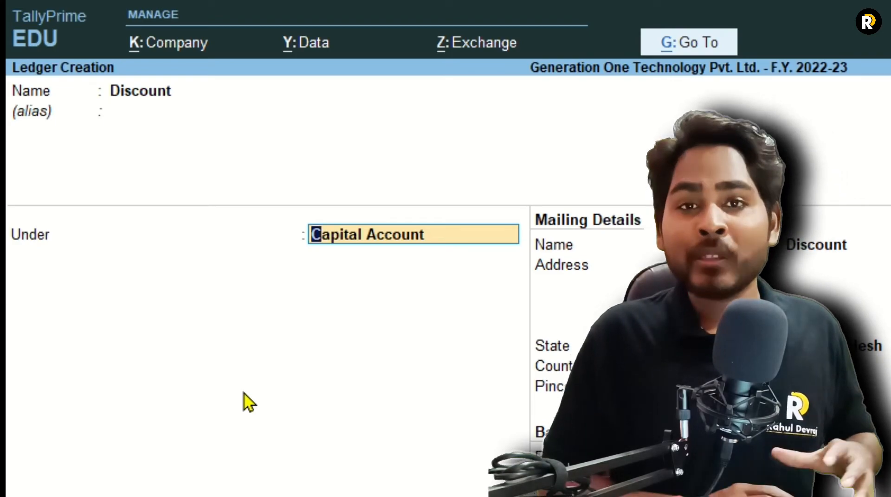
type("Indirect Expenses")
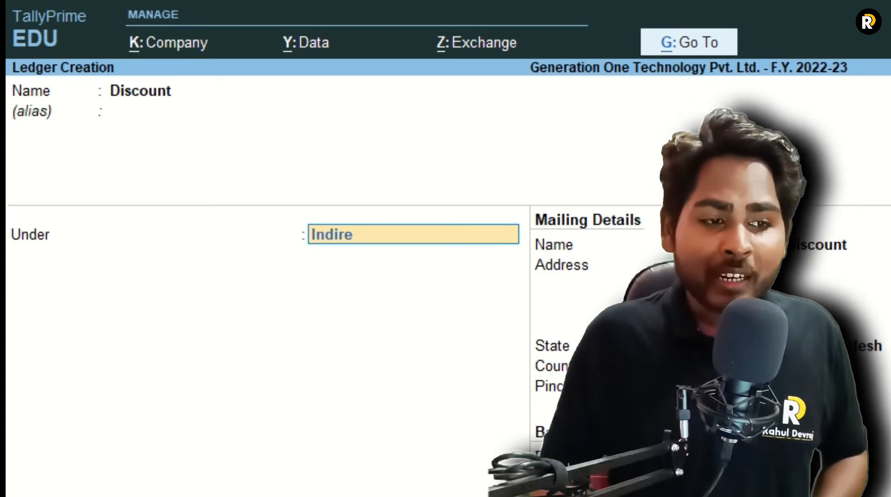
key("Return")
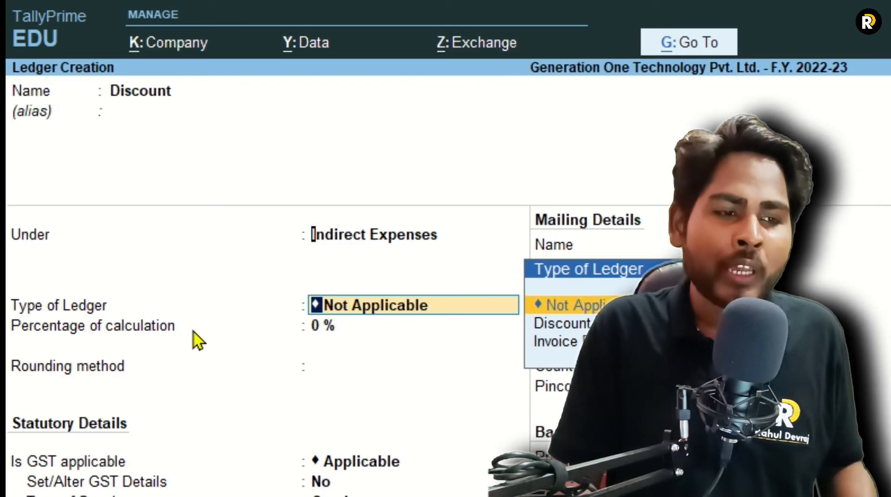
Check the "Used for calculation" setting of the Discount ledger's parent group without altering it.
key("BackSpace")
key("ctrl+Return")
key("Return")
key("Return")
key("Return")
key("Return")
key("Return")
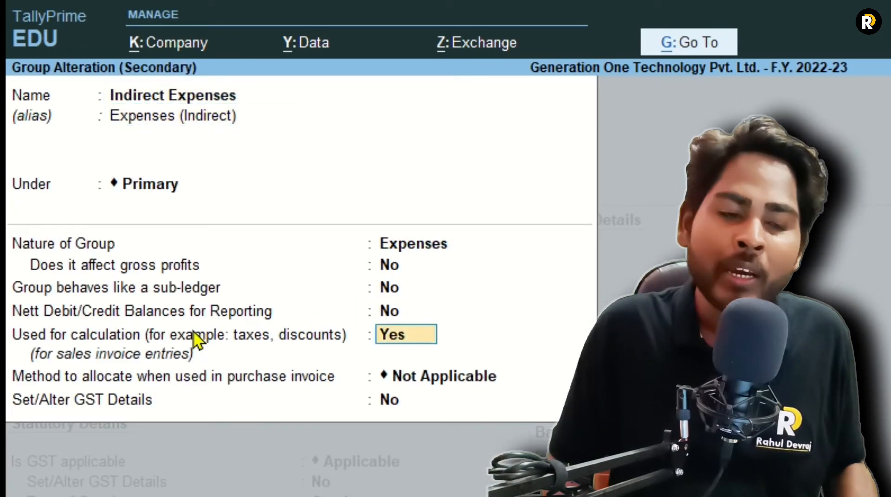
key("Escape")
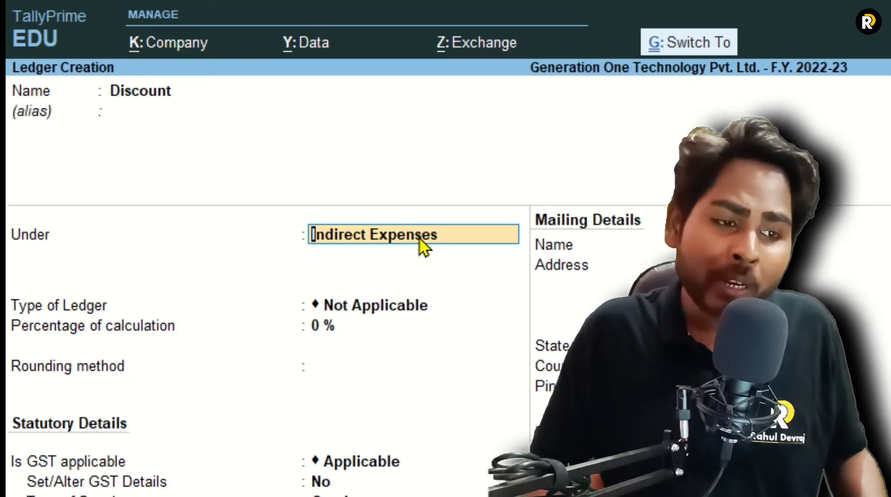
From the Discount ledger, alter its parent group Indirect Expenses, setting "Used for calculation" to No, and save the group.
key("ctrl+Return")
key("Return")
key("Return")
key("Return")
key("Return")
key("Return")
key("Return")
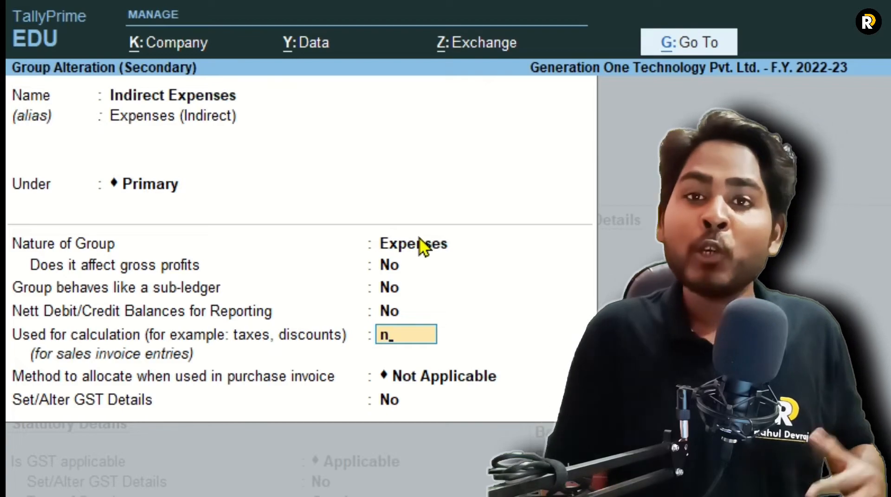
key("Return")
key("ctrl+a")
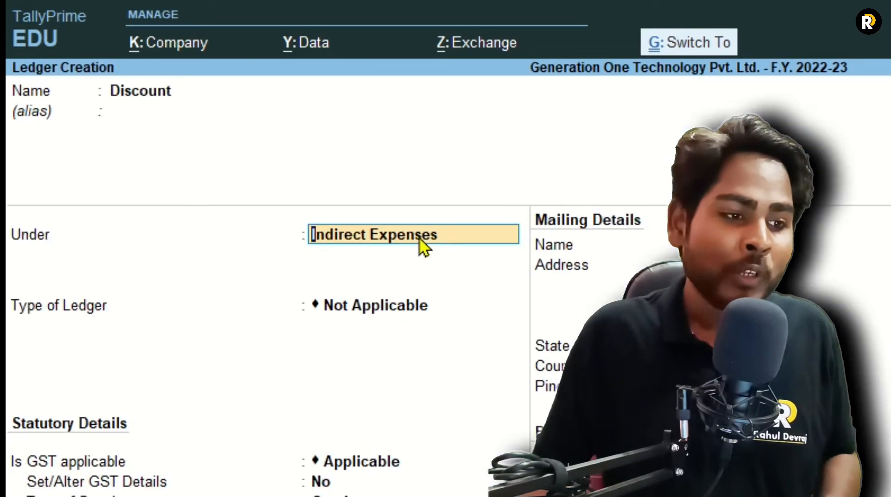
key("Return")
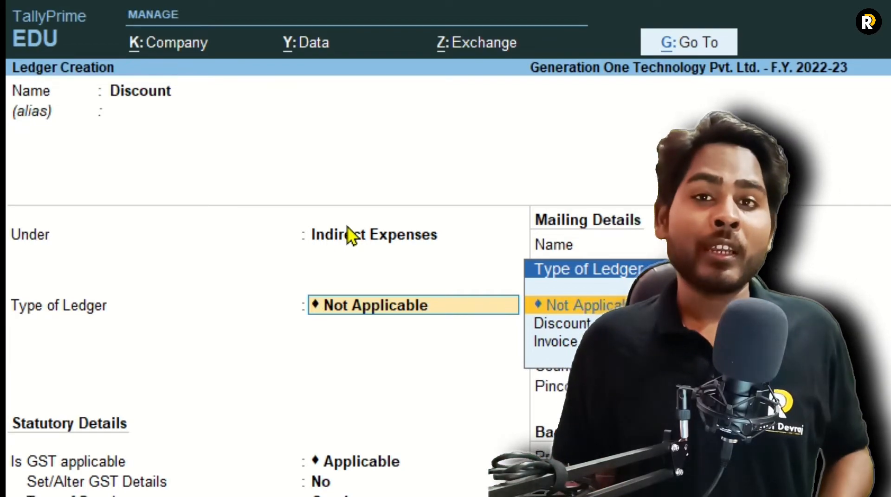
left_click(351, 235)
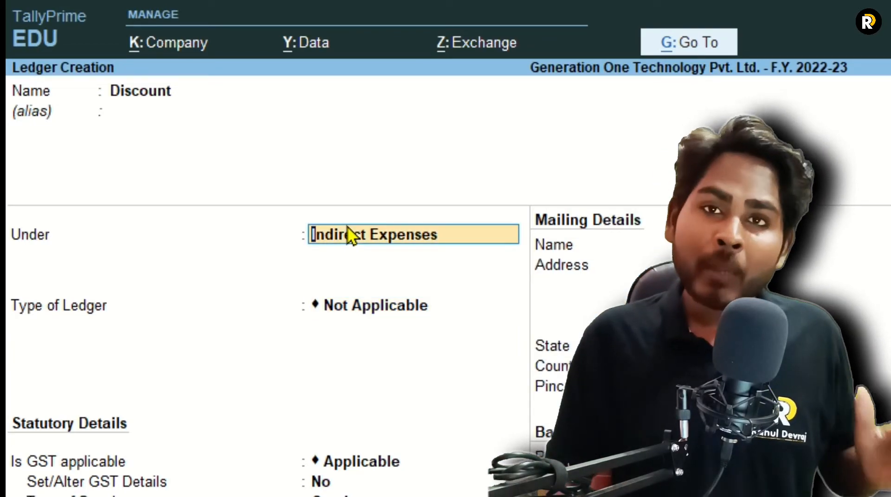
key("ctrl+Return")
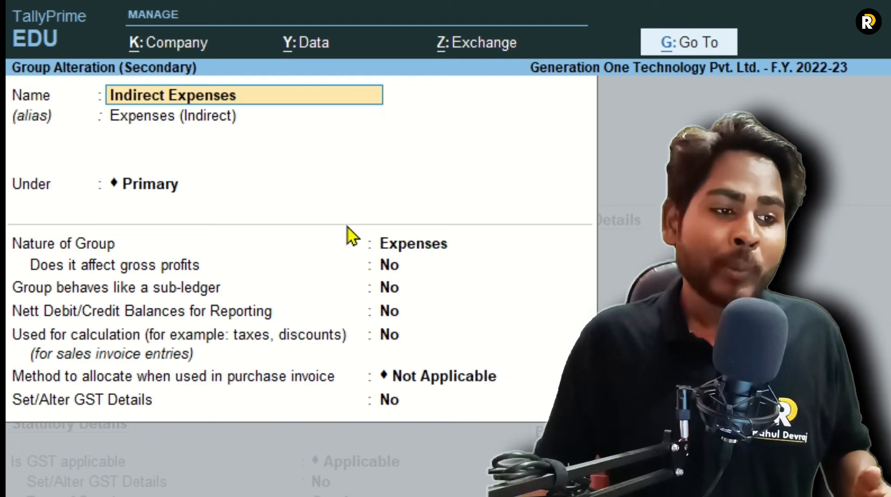
key("BackSpace")
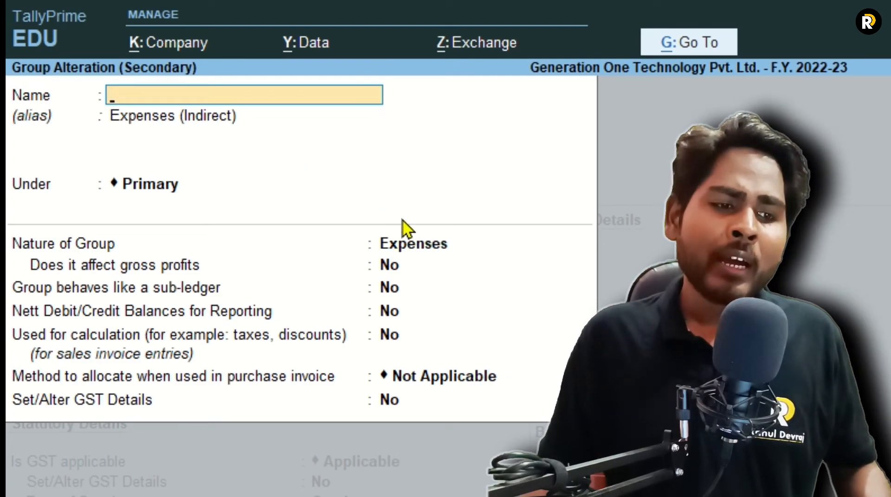
key("Escape")
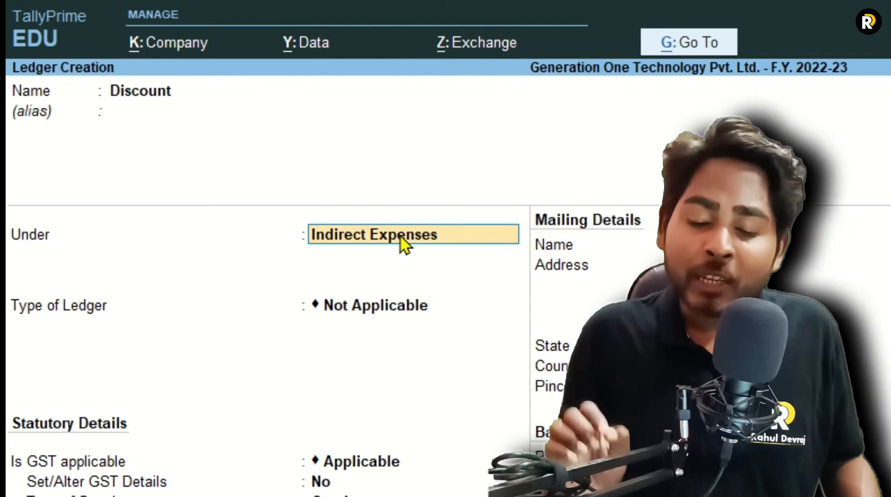
From the Discount ledger, alter its parent group Indirect Expenses, setting "Used for calculation" to Yes, and save the group.
key("ctrl+Return")
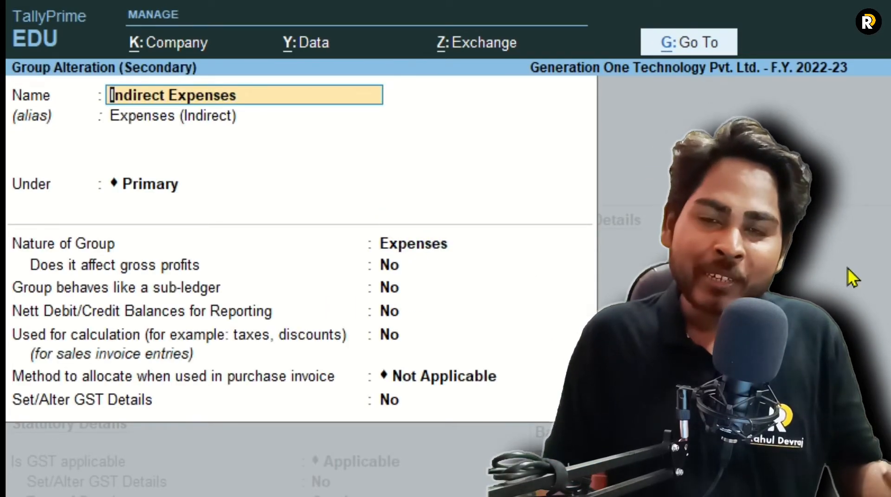
key("Return")
key("Return")
key("Return")
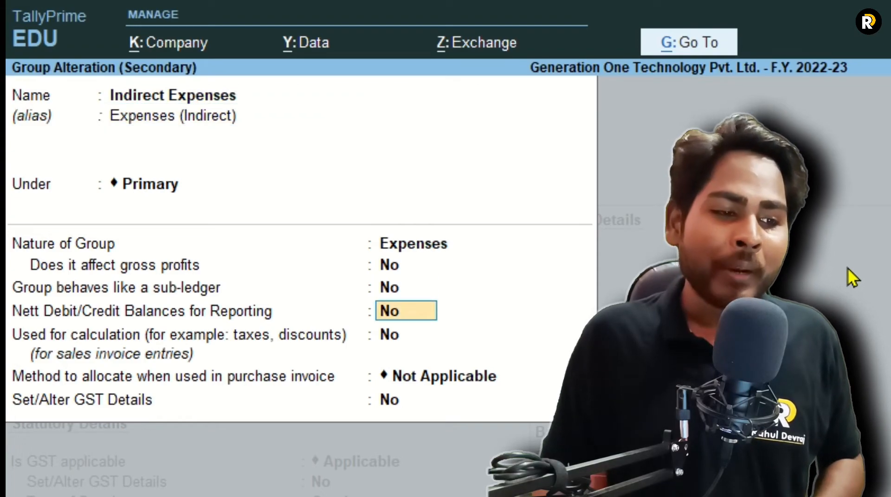
key("Return")
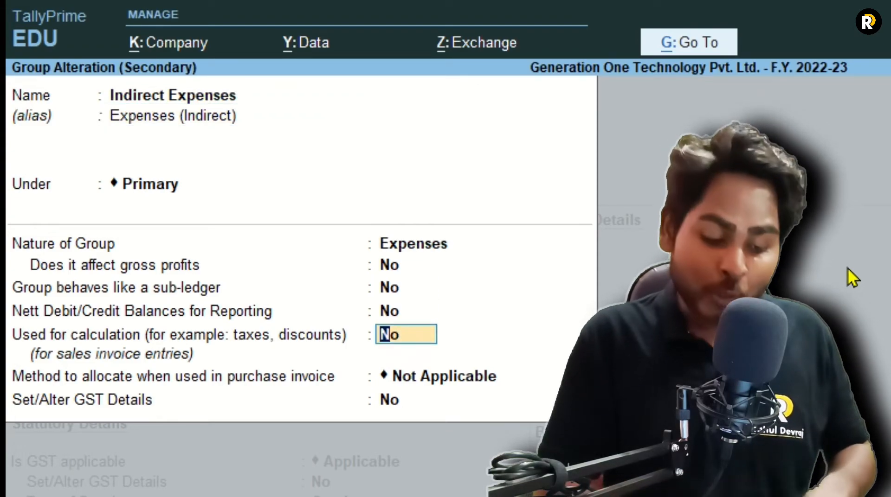
type("y")
key("Return")
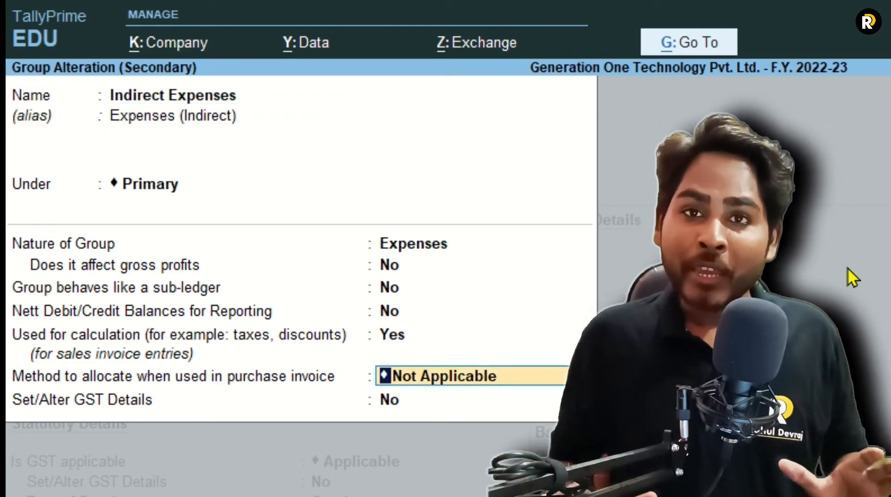
key("Return")
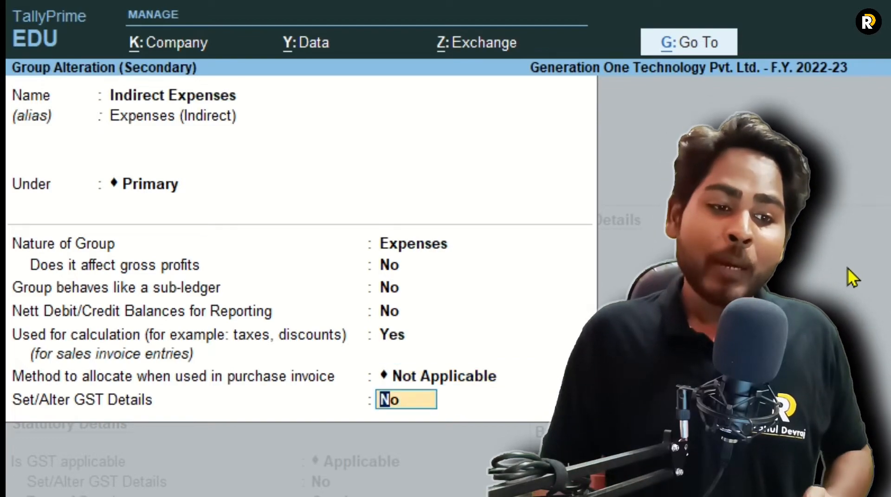
key("Return")
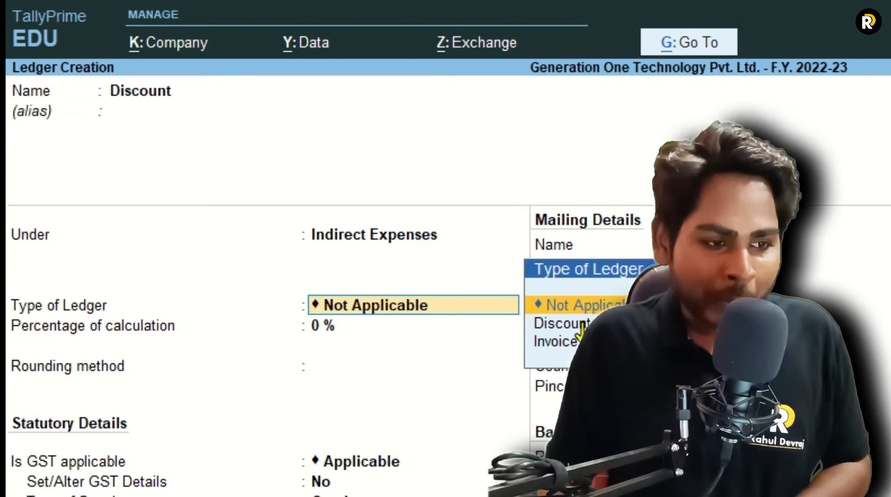
Keep the Discount ledger's type as Not Applicable and set its percentage of calculation to 10%.
key("Return")
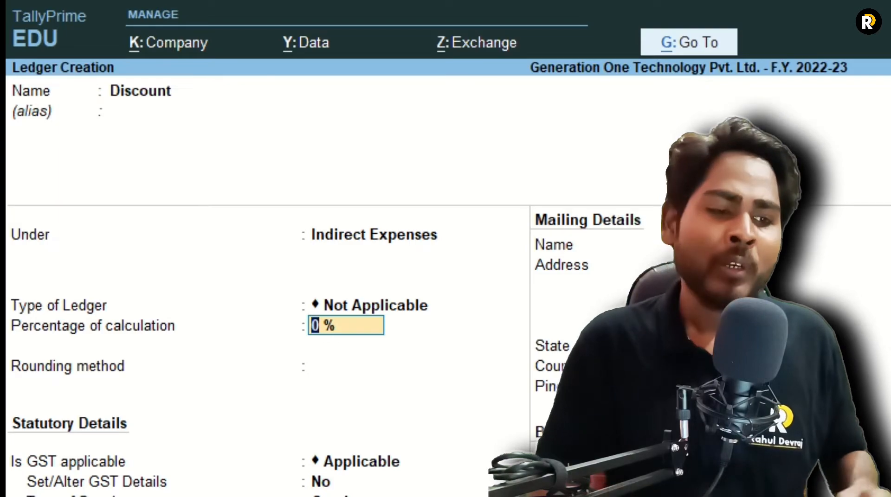
type("10")
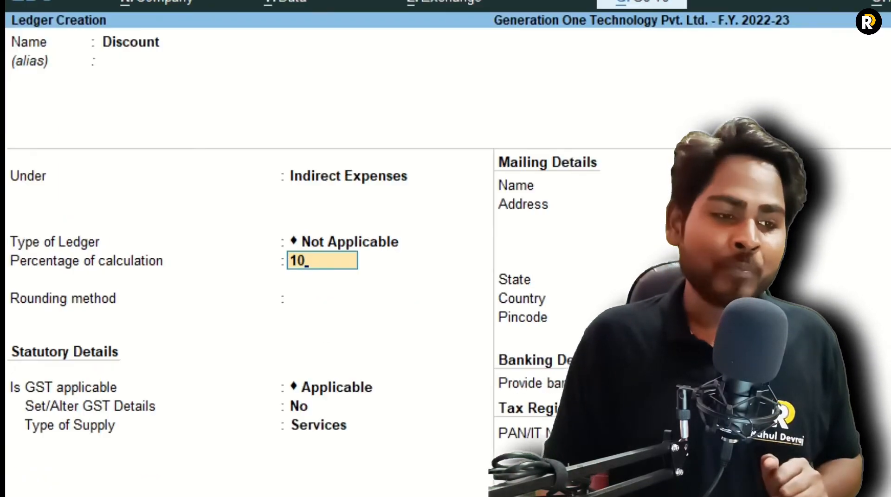
key("Return")
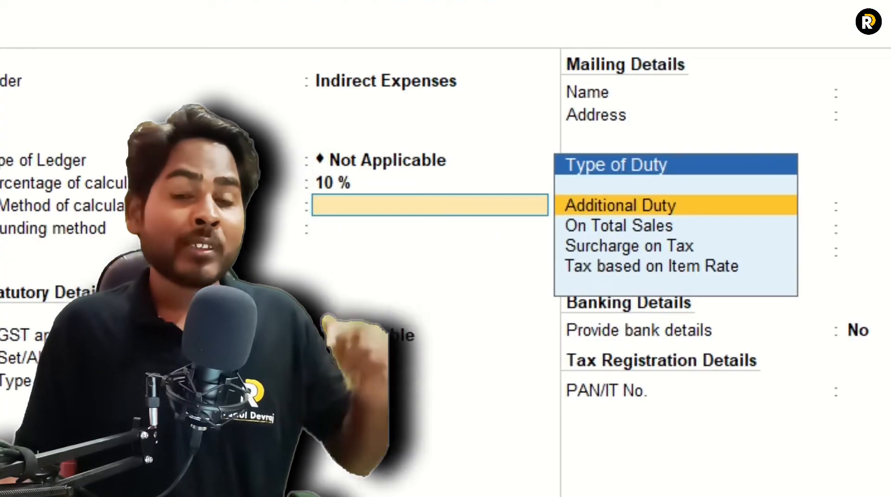
Review the "Used for calculation" setting of the Indirect Expenses group from the Discount ledger without altering it.
key("BackSpace")
key("BackSpace")
key("BackSpace")
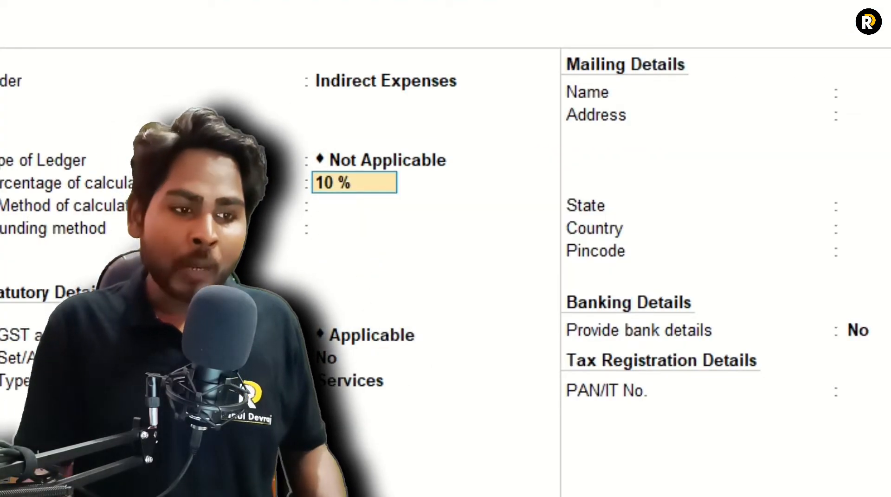
key("ctrl+Return")
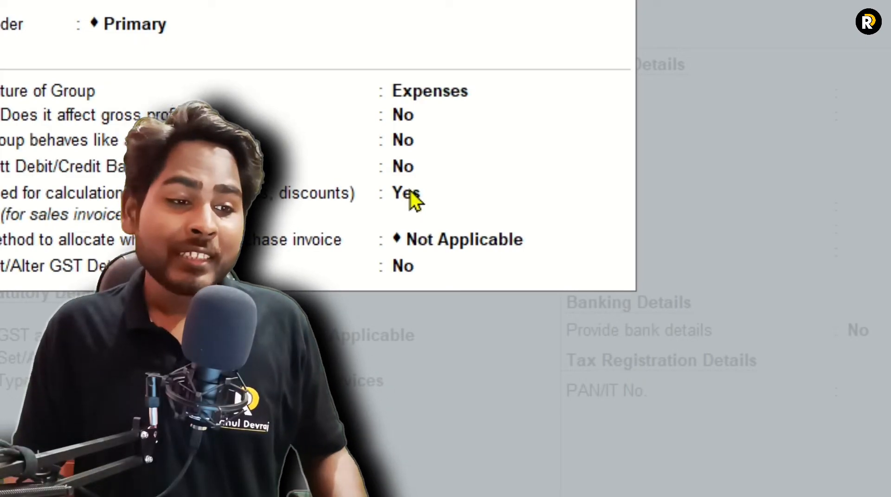
key("Escape")
key("Return")
key("Return")
key("Return")
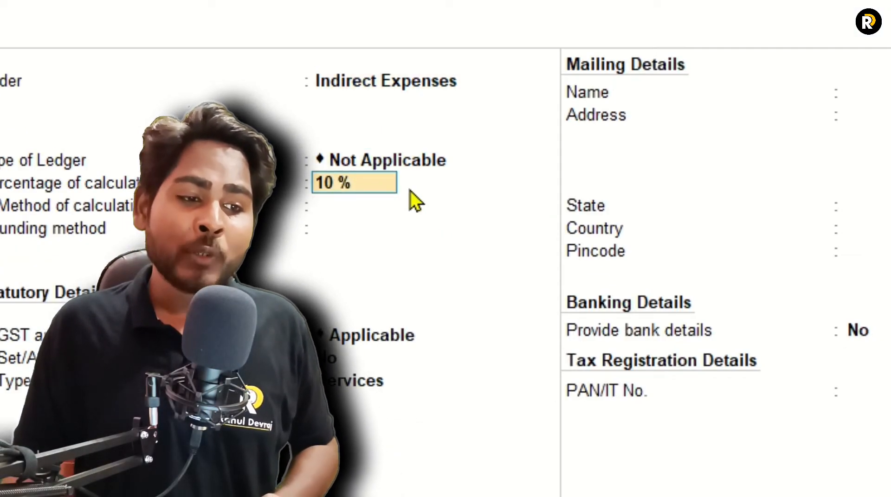
Set the Discount ledger's method of calculation to On Total Sales.
key("Return")
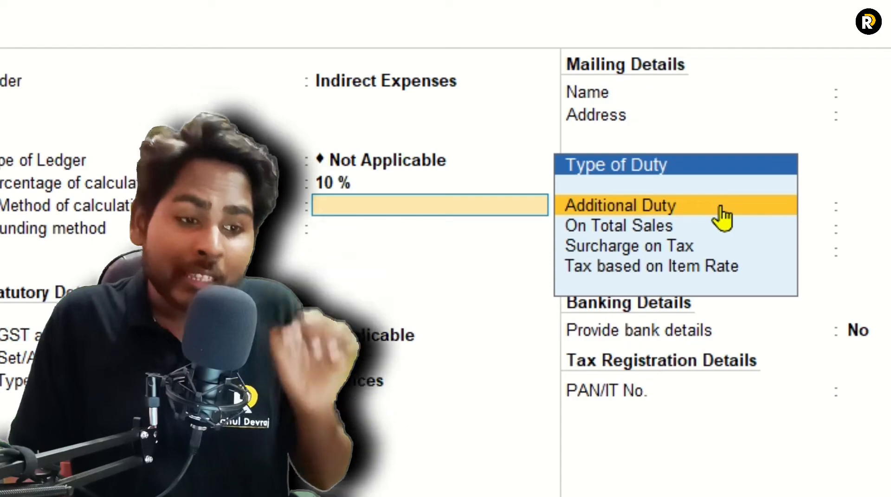
key("Down")
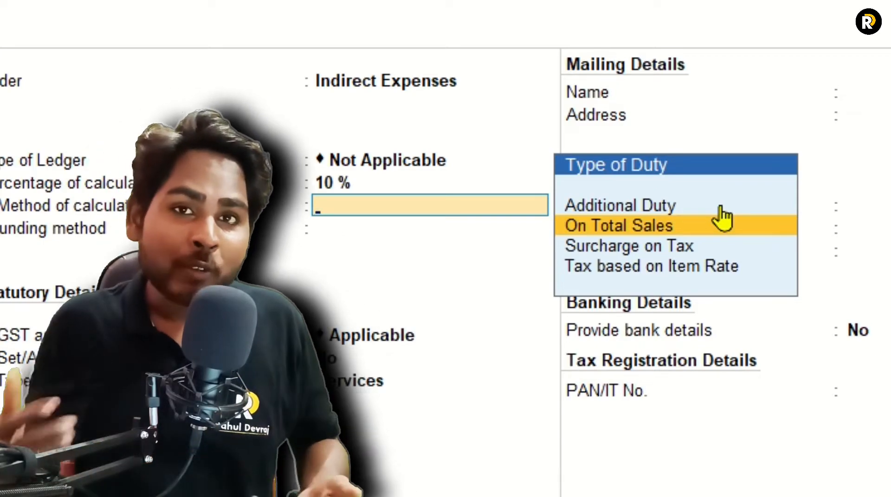
key("Down")
key("Down")
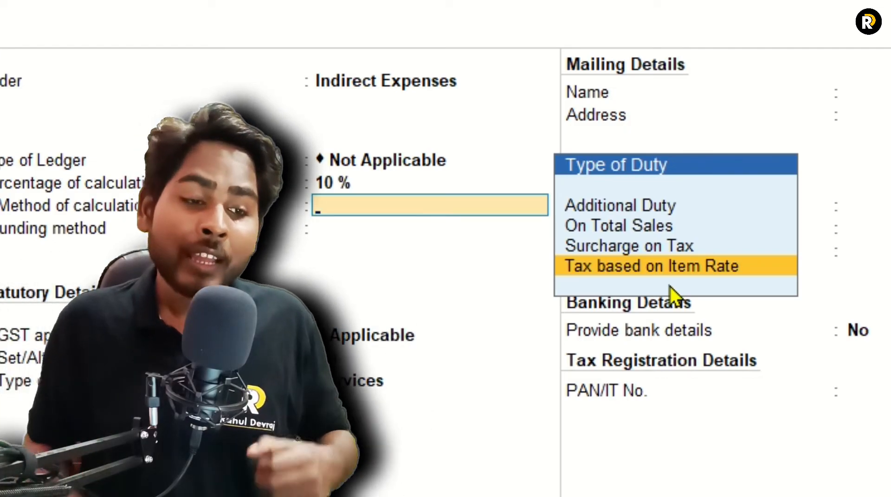
key("Up")
key("Up")
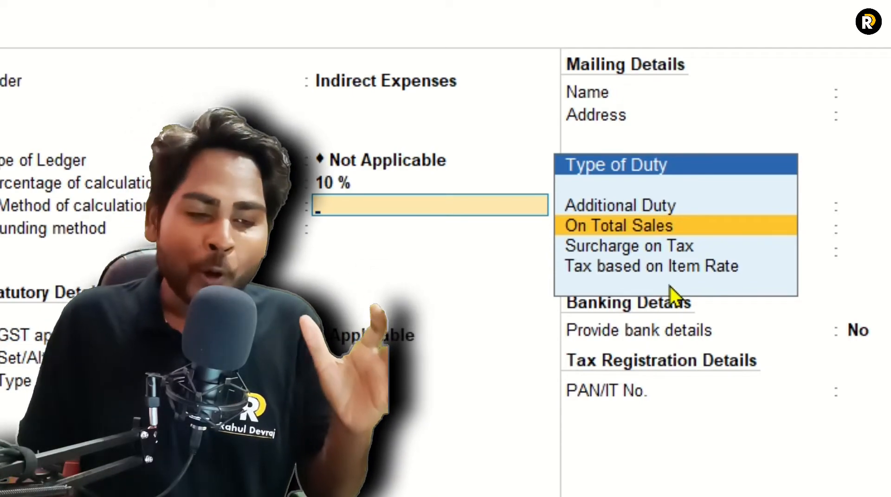
key("Return")
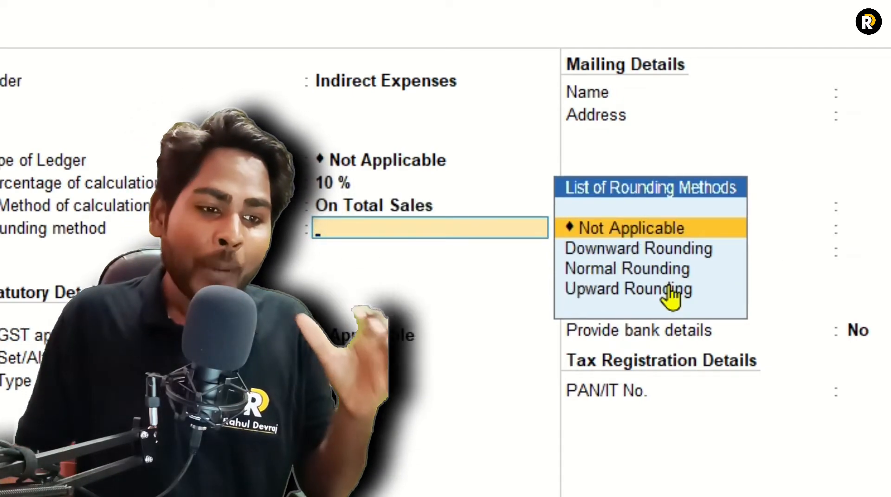
Set the Discount ledger's rounding method to Normal Rounding with a rounding limit of 1.
key("Down")
key("Down")
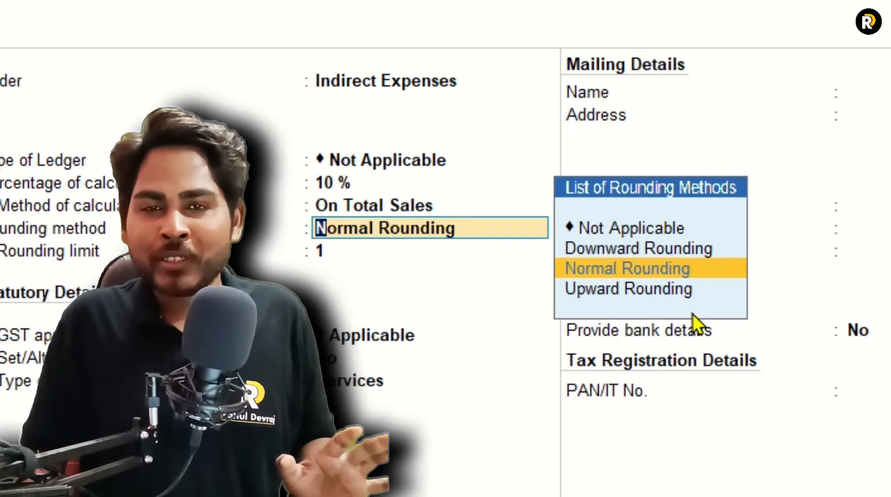
key("Return")
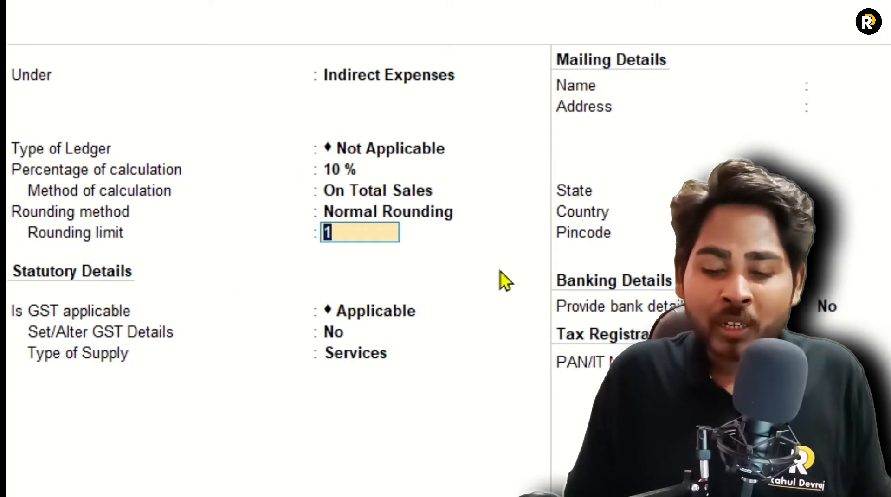
key("Return")
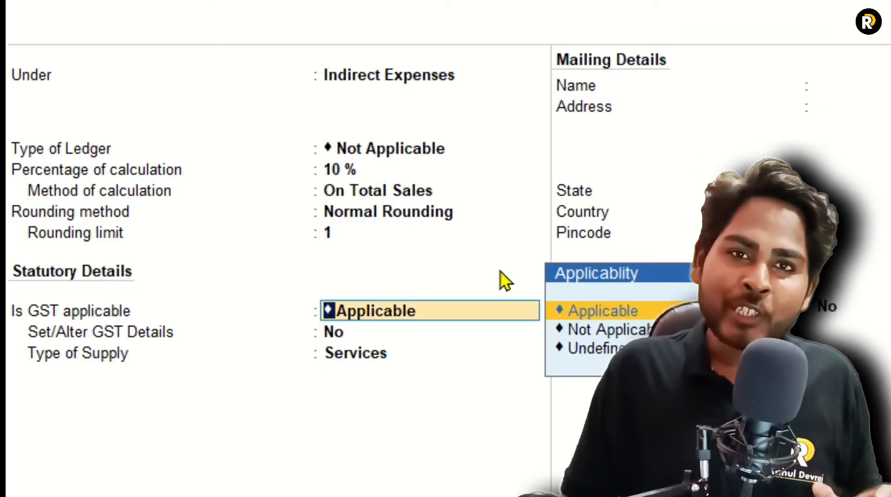
Recheck the parent group's "Used for calculation" setting and return to the Discount ledger without changing the group.
key("BackSpace")
key("BackSpace")
key("BackSpace")
key("BackSpace")
key("BackSpace")
key("BackSpace")
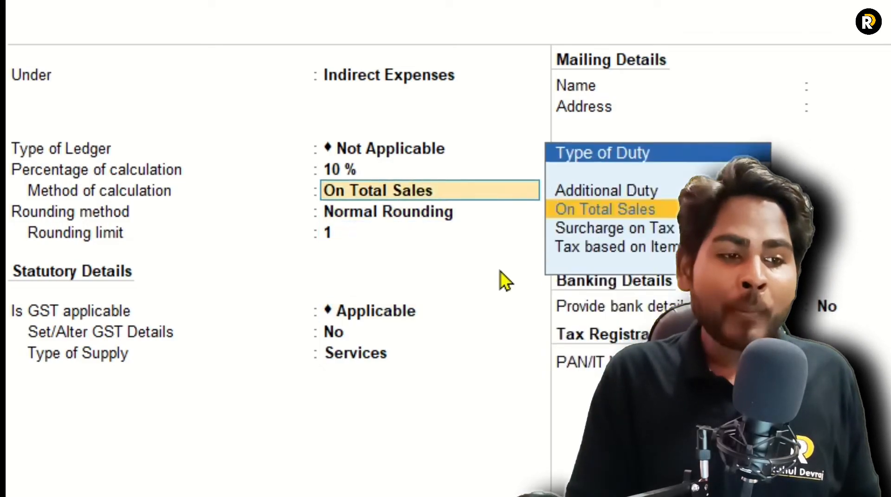
key("ctrl+Return")
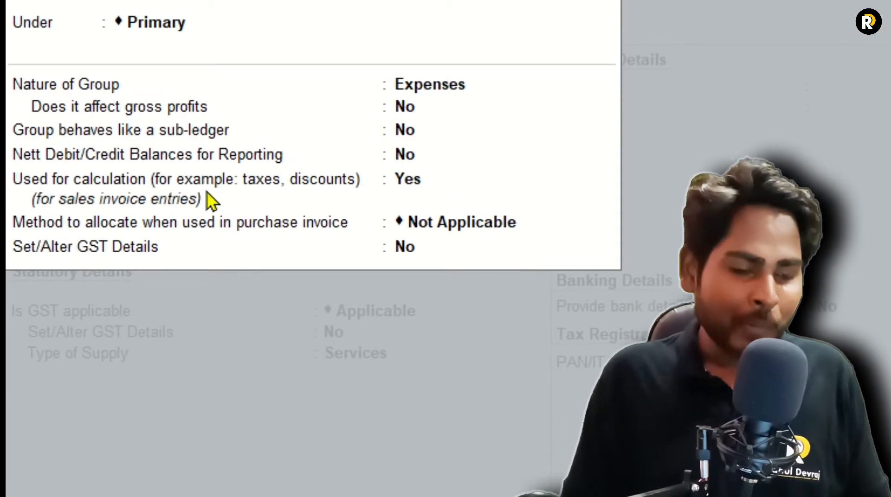
key("Escape")
key("Return")
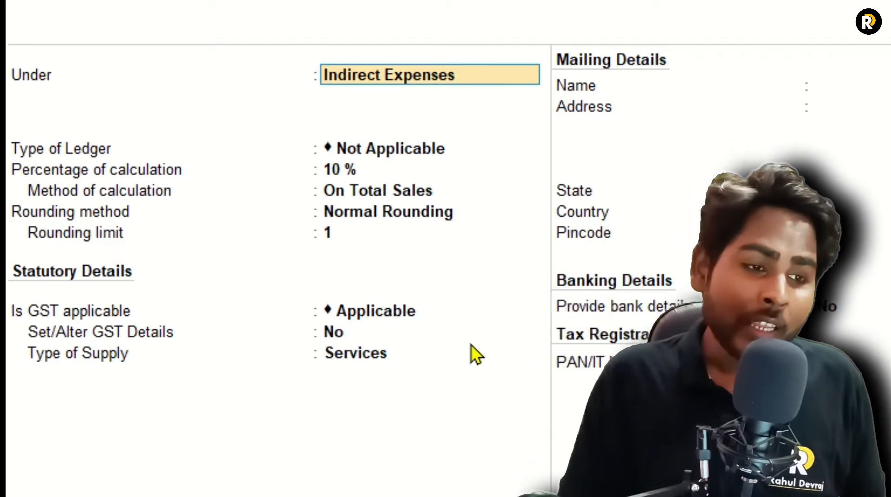
Accept the remaining Discount ledger details, leave the opening balance empty, and save the ledger.
key("Return")
key("Return")
key("Return")
key("Return")
key("Return")
key("Return")
key("Return")
key("Return")
key("Return")
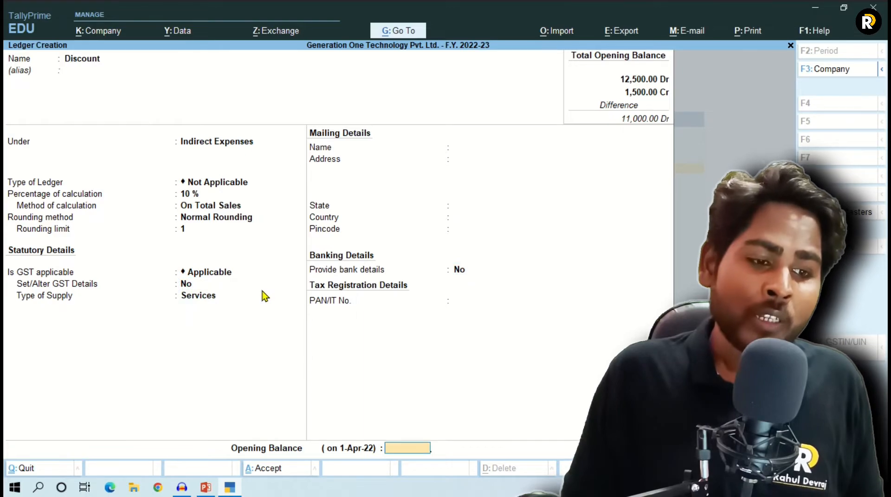
key("Return")
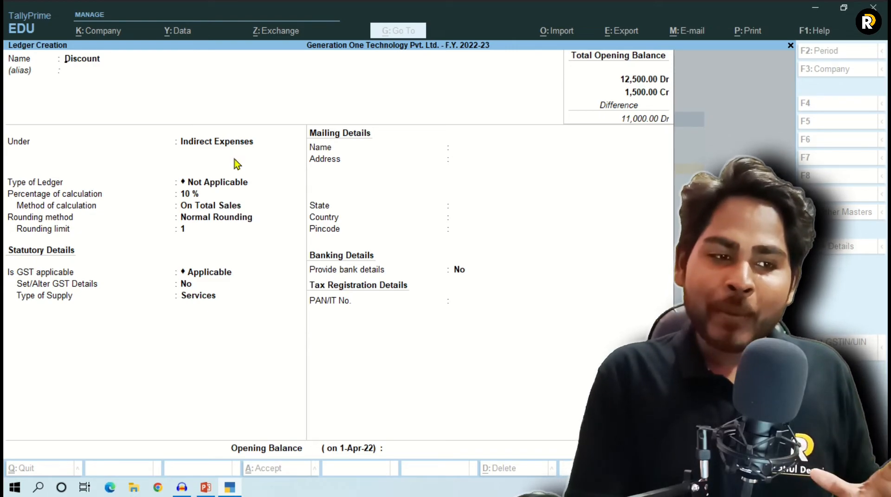
key("Return")
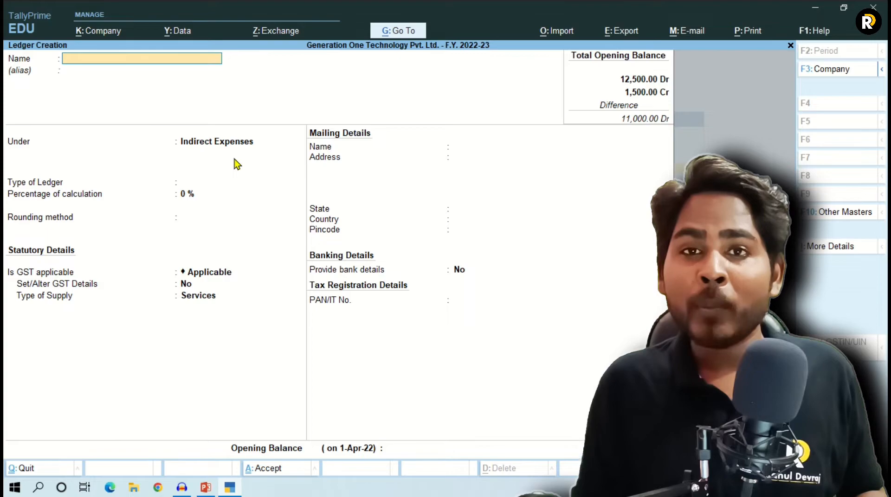
From a trial ledger named Fdf, inspect the Indirect Expenses group's settings, and return to the Gateway of Tally without saving.
key("Return")
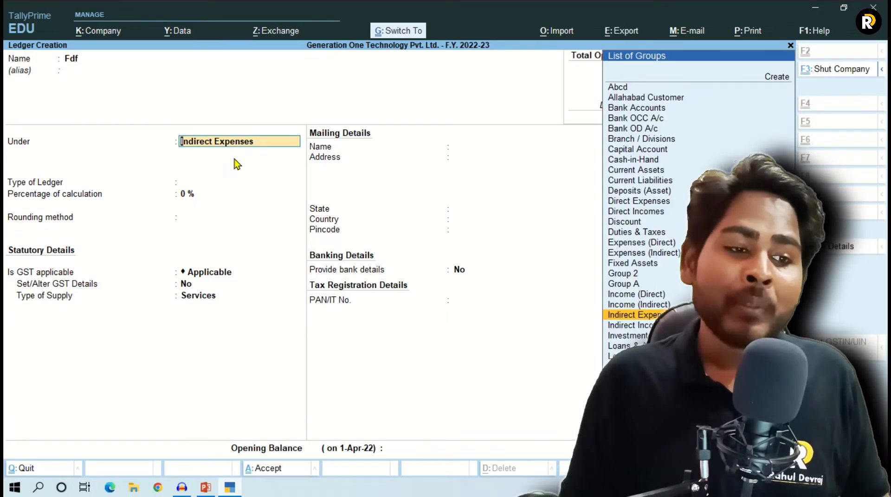
key("ctrl+Return")
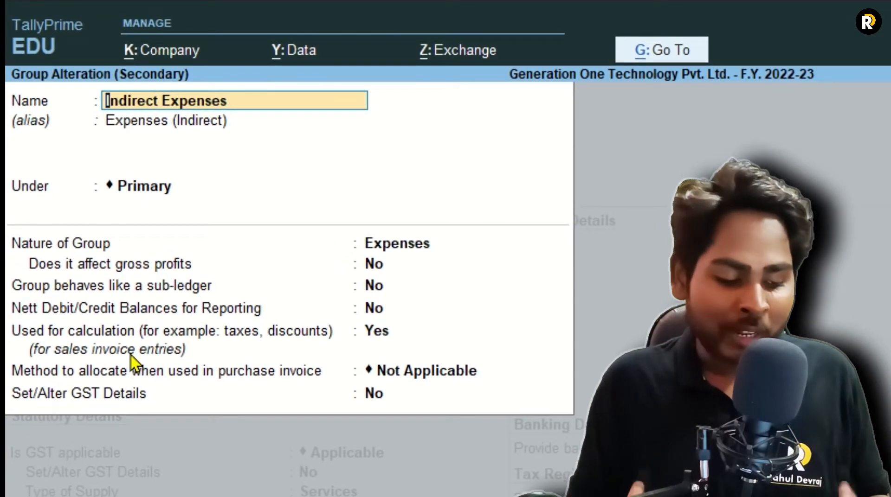
key("Escape")
key("Escape")
key("Return")
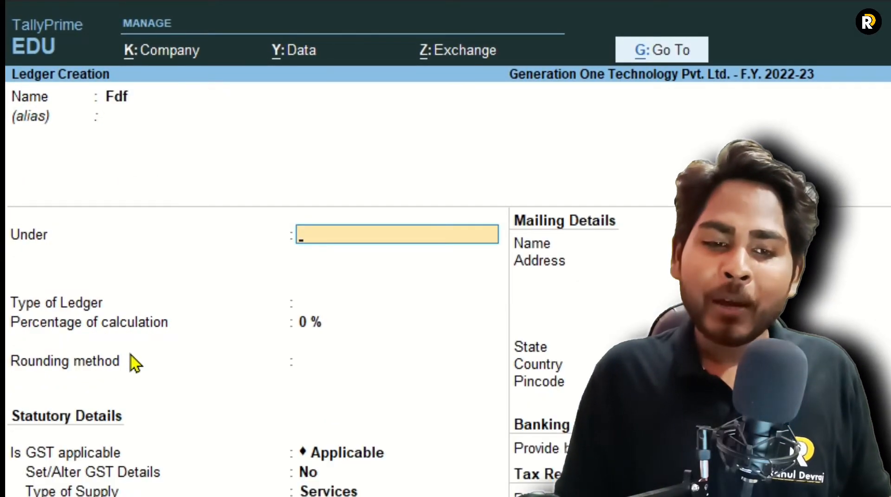
key("Escape")
key("Return")
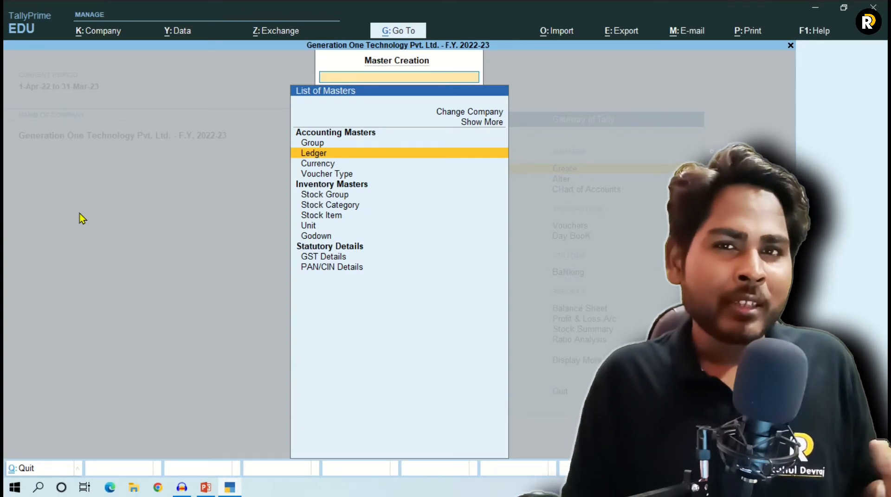
key("Escape")
Start a new Sales voucher and choose Mr. A as the party account.
key("Down")
key("Down")
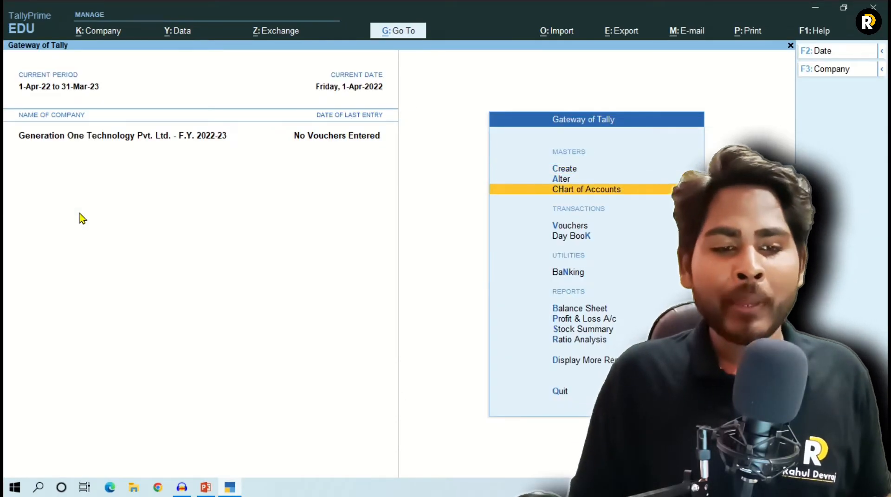
key("Down")
key("Return")
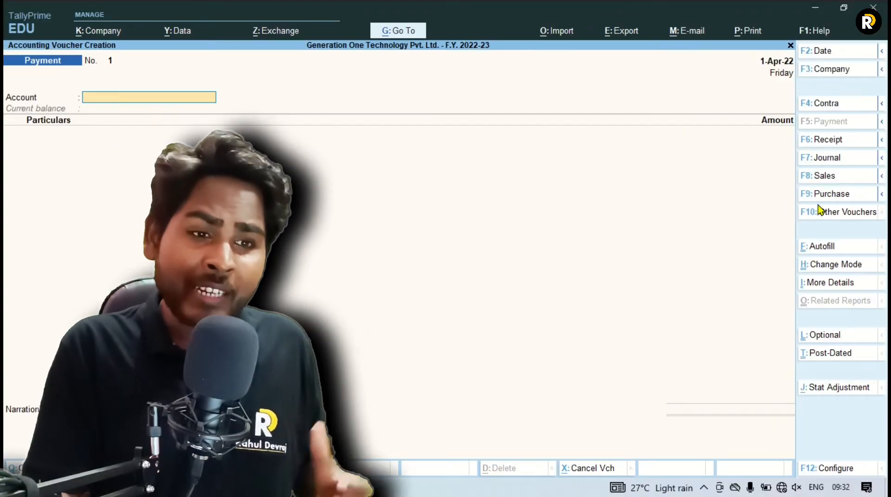
key("F8")
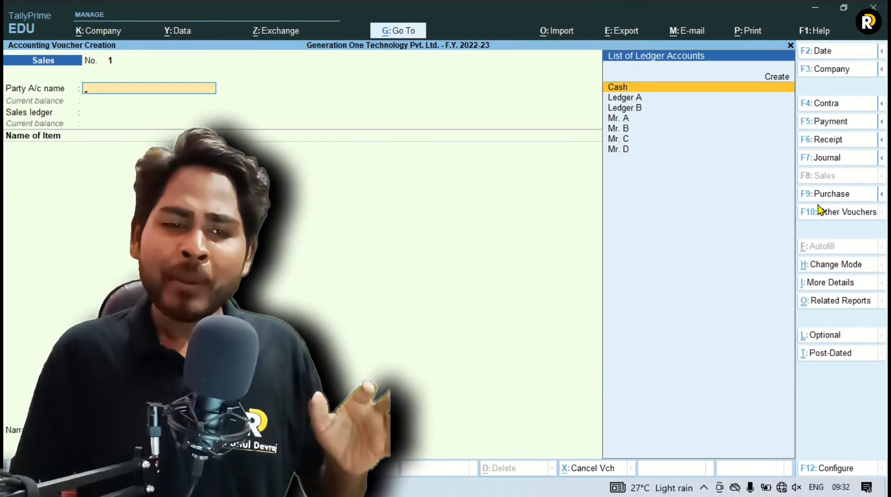
key("Down")
key("Down")
key("Down")
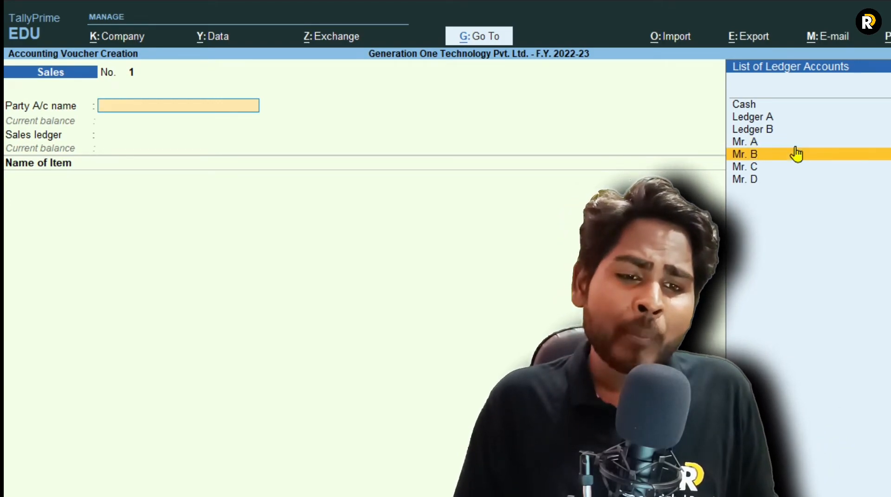
left_click(796, 143)
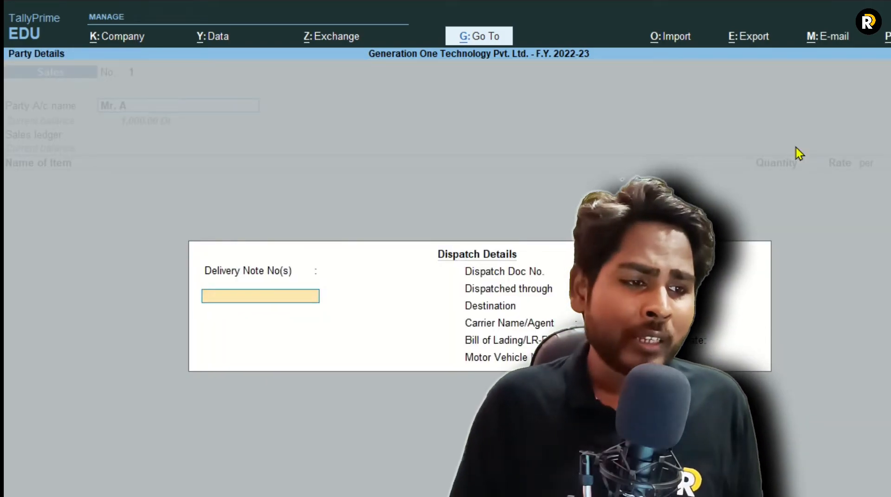
Accept the dispatch and party details without additions and choose Sales A/c as the voucher's sales ledger.
key("ctrl+a")
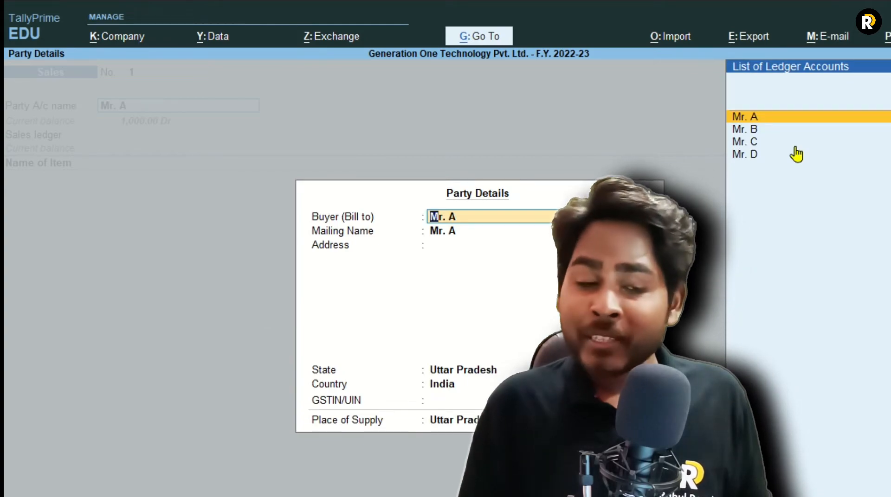
key("Return")
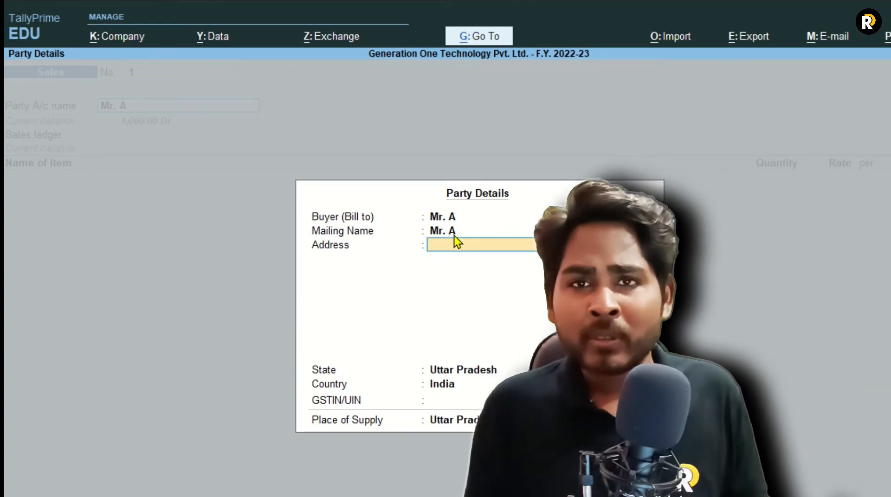
key("ctrl+a")
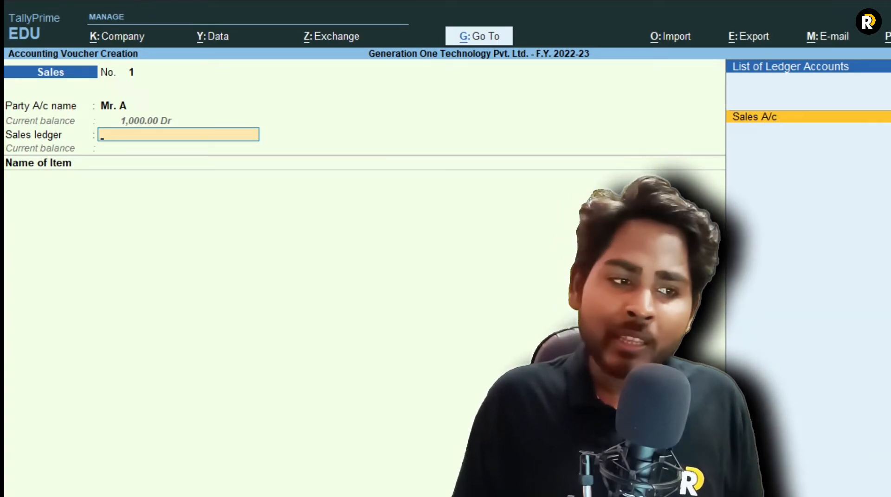
key("Return")
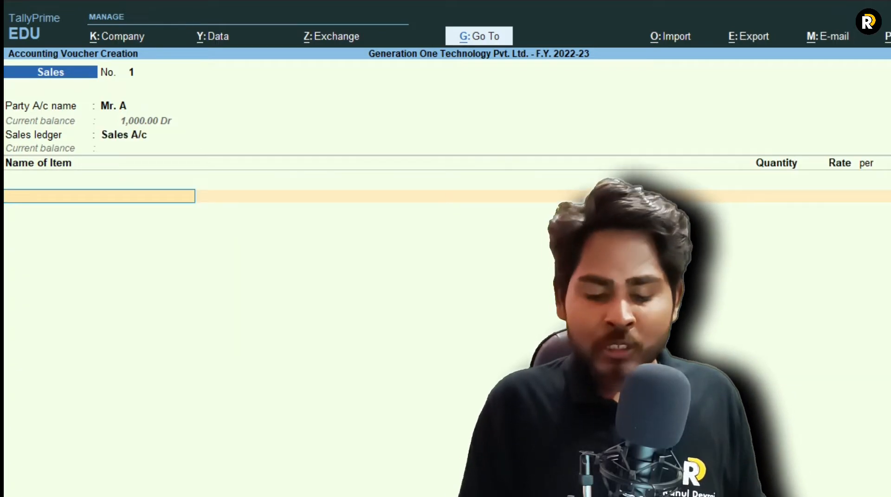
Inspect the Sales A/c ledger's parent group from the voucher and return to the item entry without altering it.
key("BackSpace")
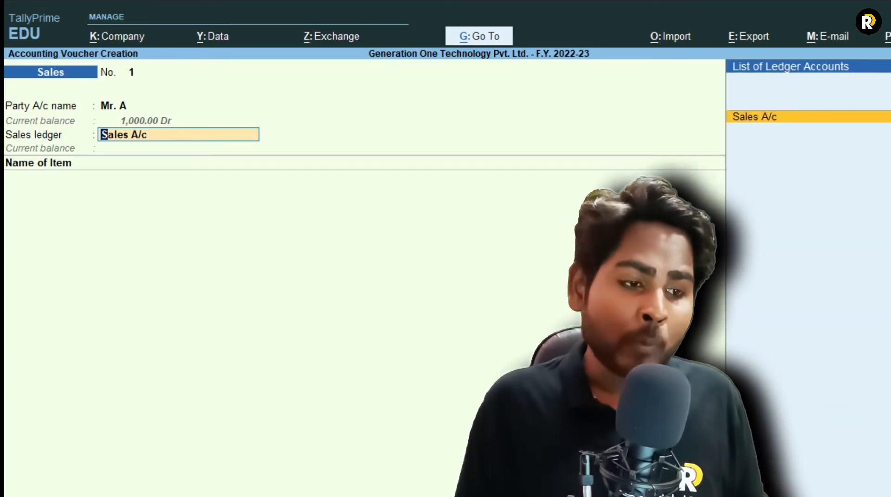
key("ctrl+Return")
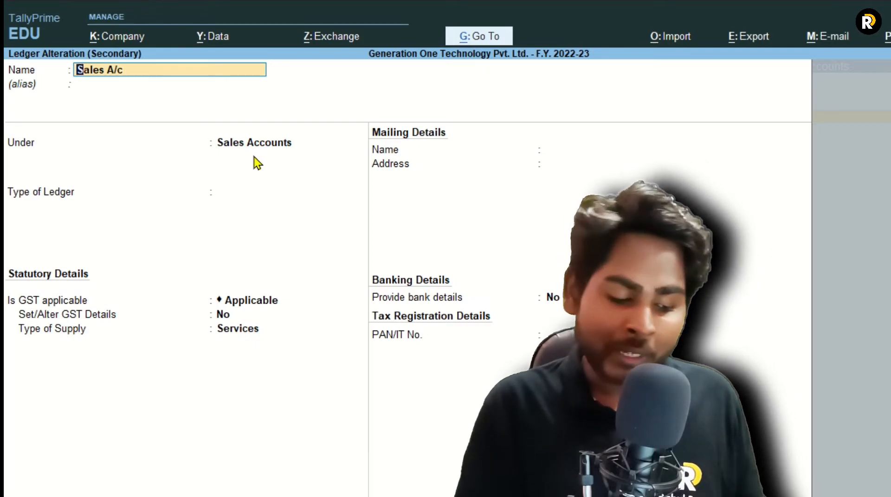
key("Escape")
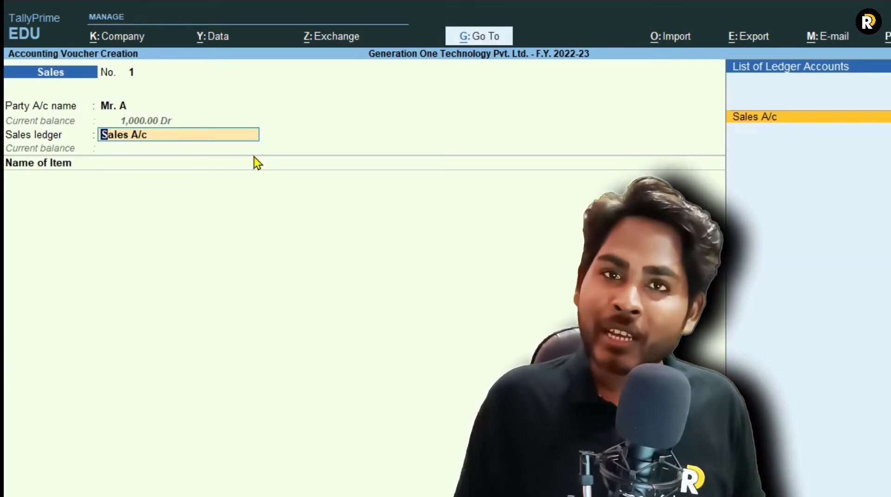
key("Return")
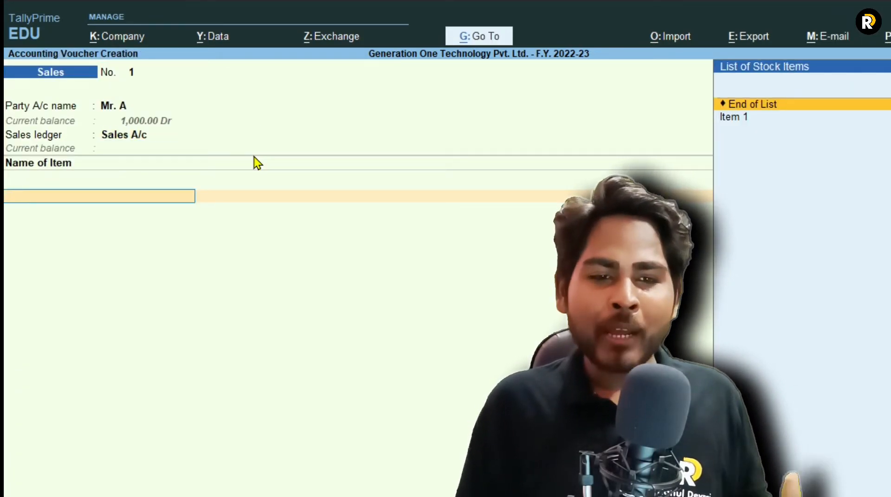
Add Item 1 to the sales voucher with a quantity of 10 Pcs at a rate of 1,000 per piece.
key("Down")
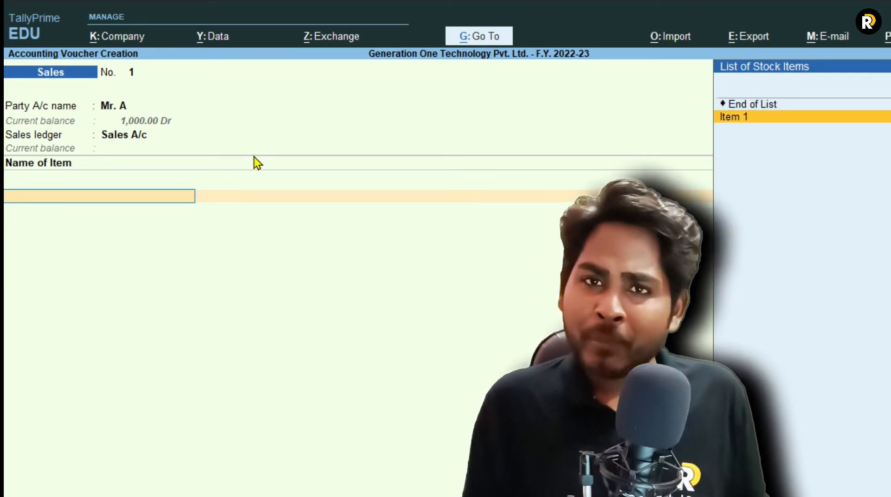
key("Return")
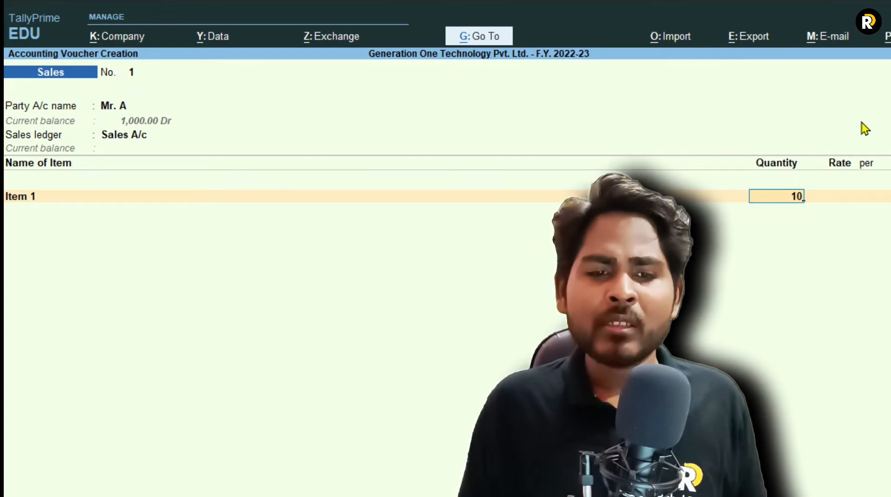
key("Return")
key("Return")
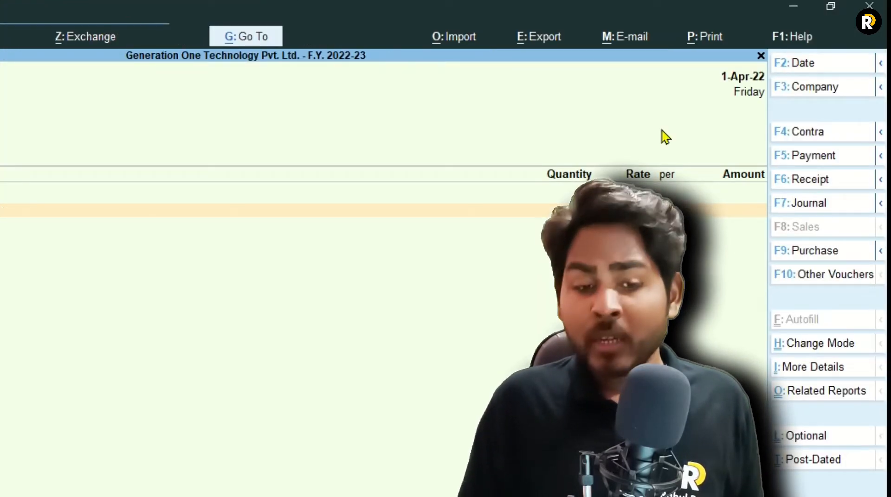
key("Return")
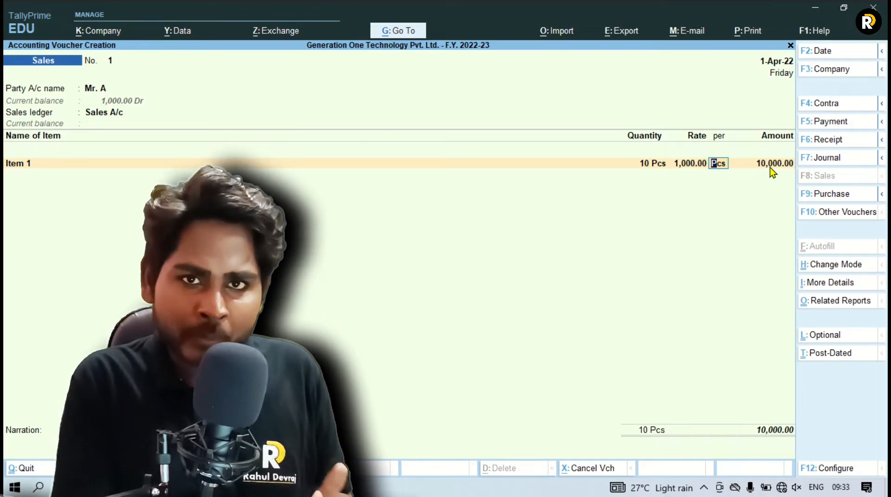
key("Return")
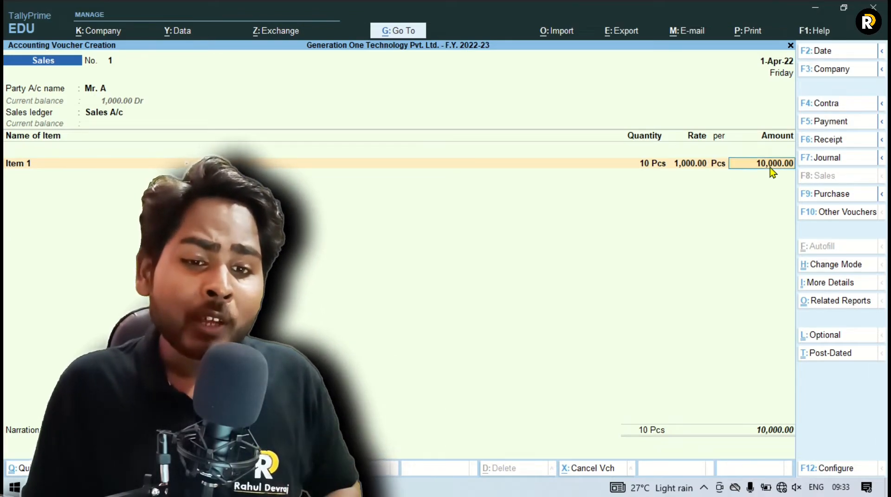
key("Return")
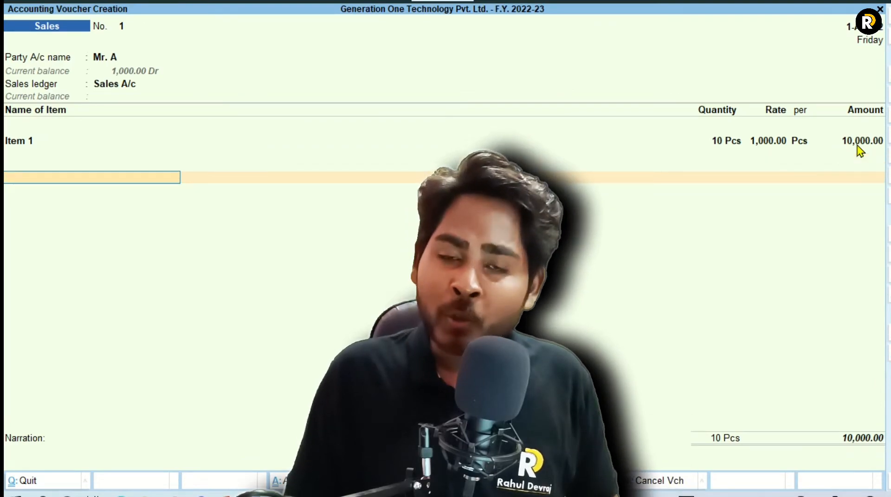
key("BackSpace")
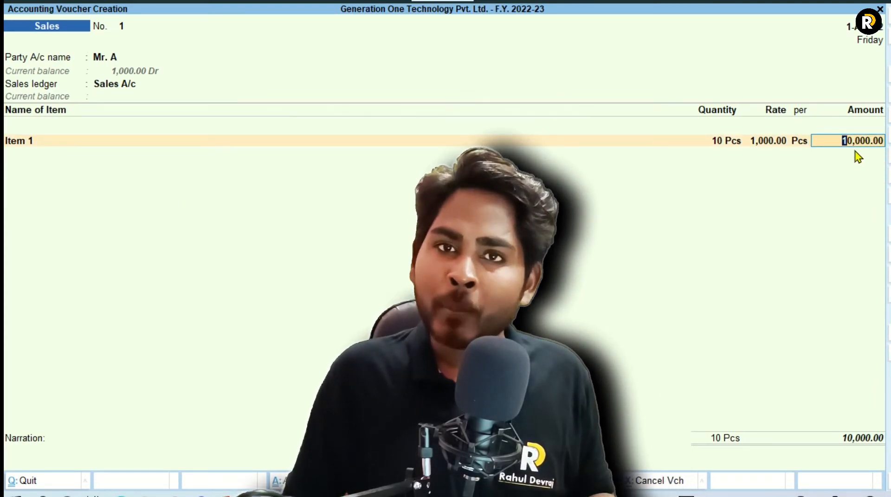
key("Return")
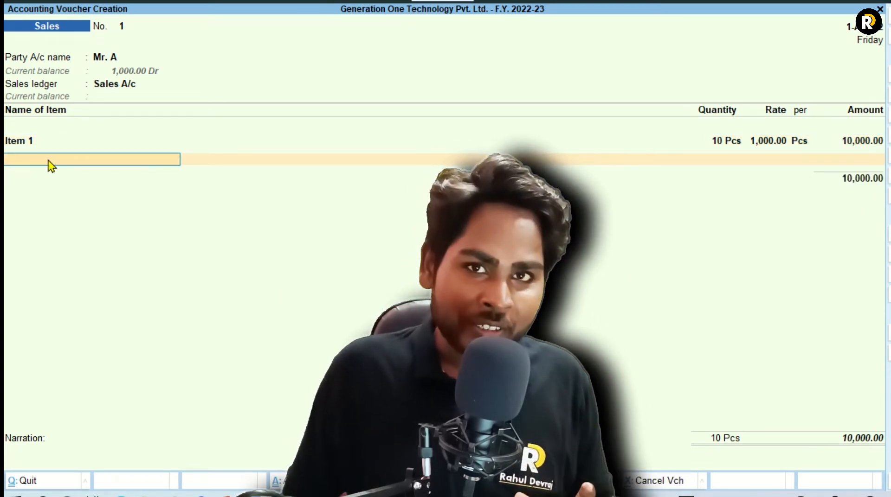
End the stock item entry and add the Discount ledger below Item 1.
key("Return")
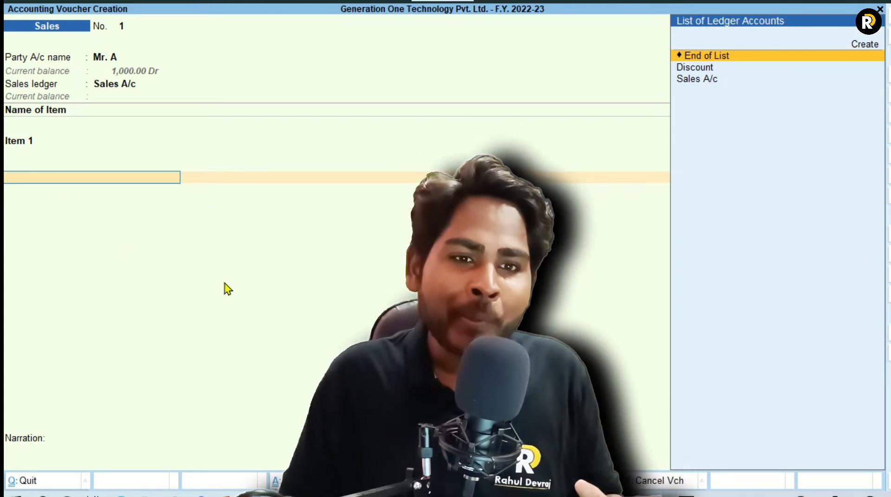
key("Down")
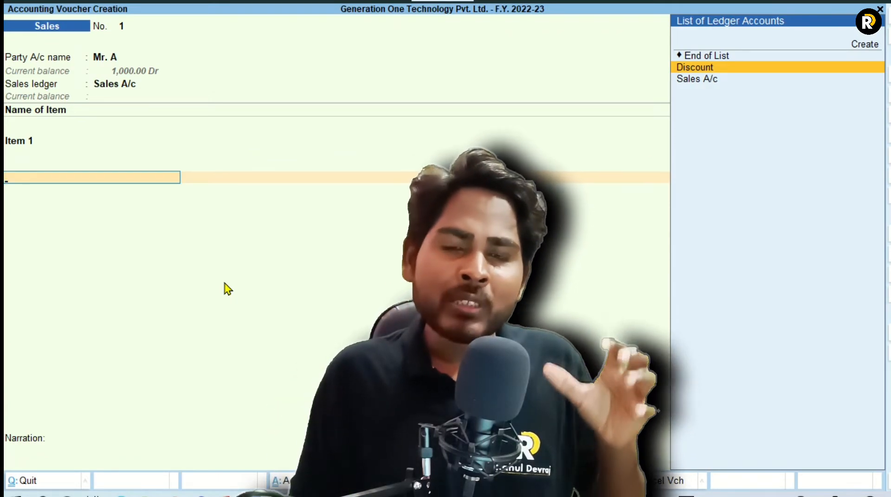
key("Return")
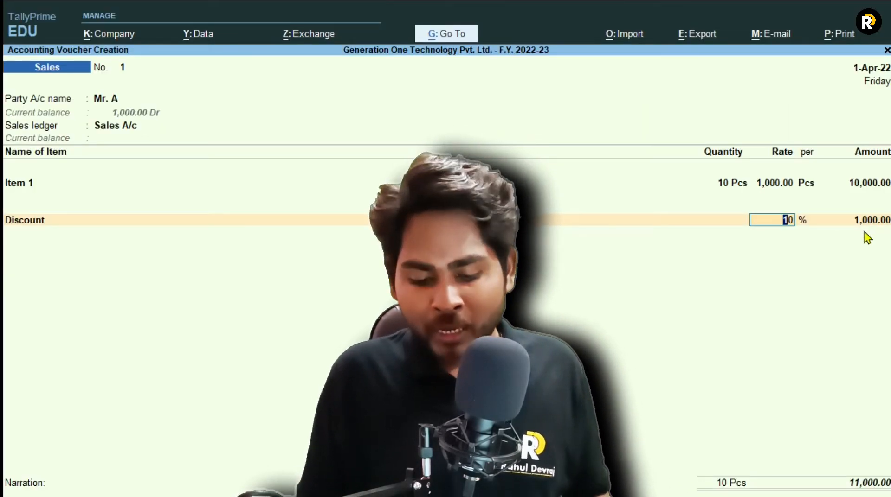
Review the Discount ledger's percentage and method of calculation from the voucher and return without changing them.
key("BackSpace")
key("ctrl+Return")
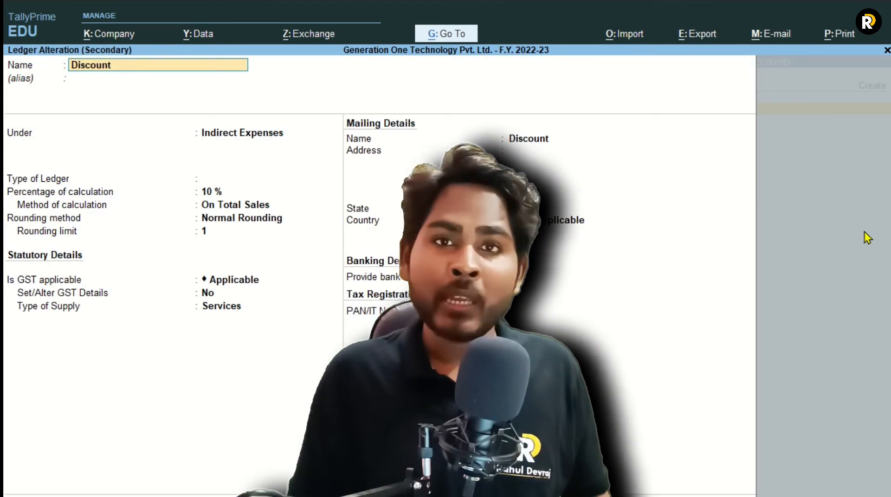
key("Return")
key("Return")
key("Return")
key("Return")
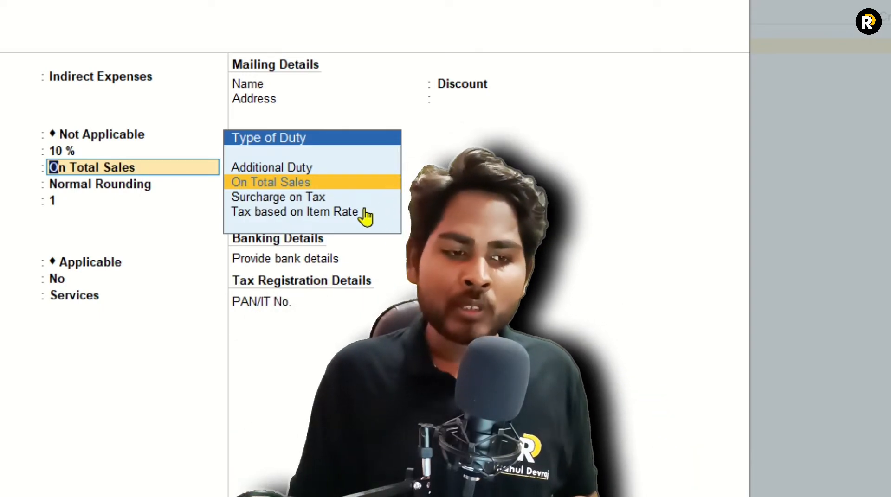
key("BackSpace")
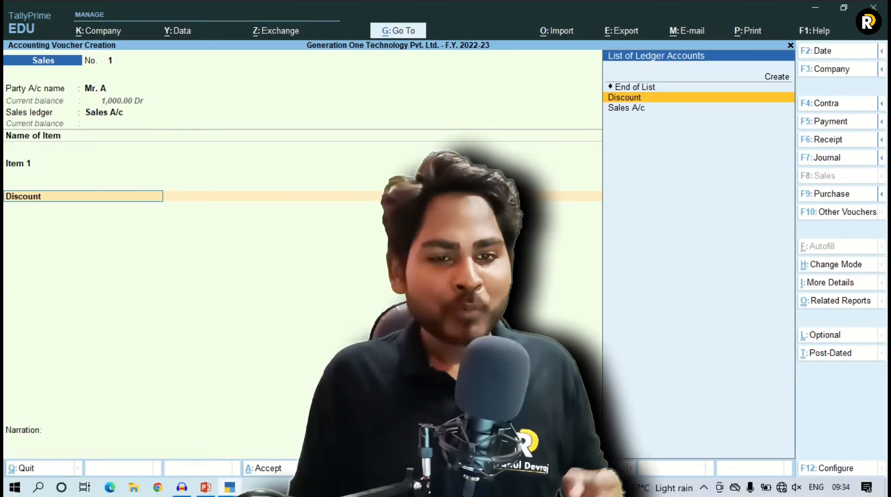
key("Return")
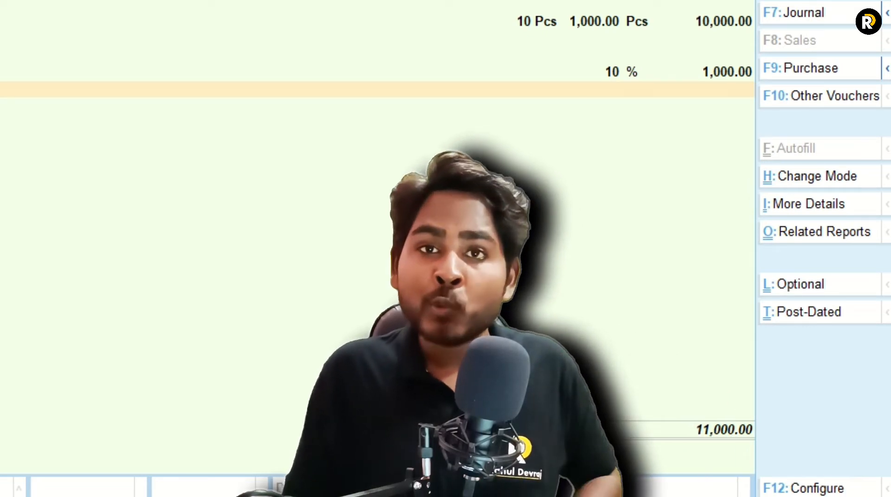
Alter the Discount ledger from the voucher, setting its percentage of calculation to -10 % on total sales, and save it.
key("BackSpace")
key("BackSpace")
key("BackSpace")
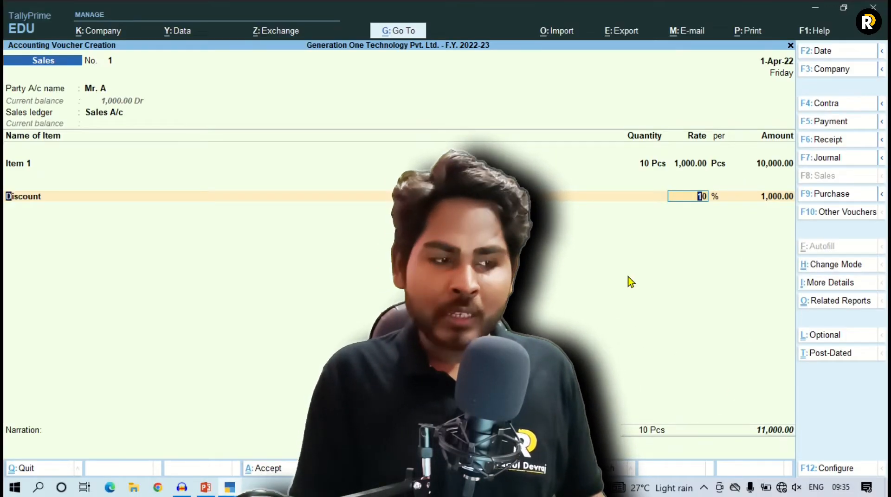
key("ctrl+Return")
key("Return")
key("Return")
key("Return")
key("Return")
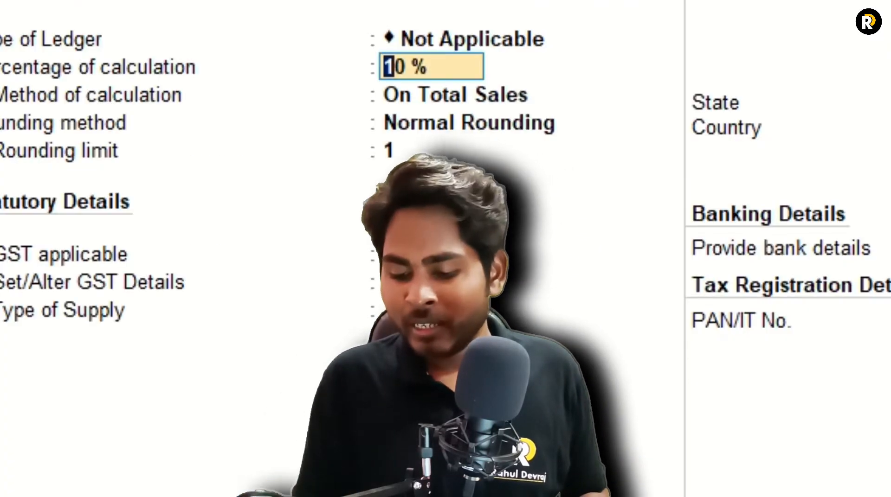
type("-10")
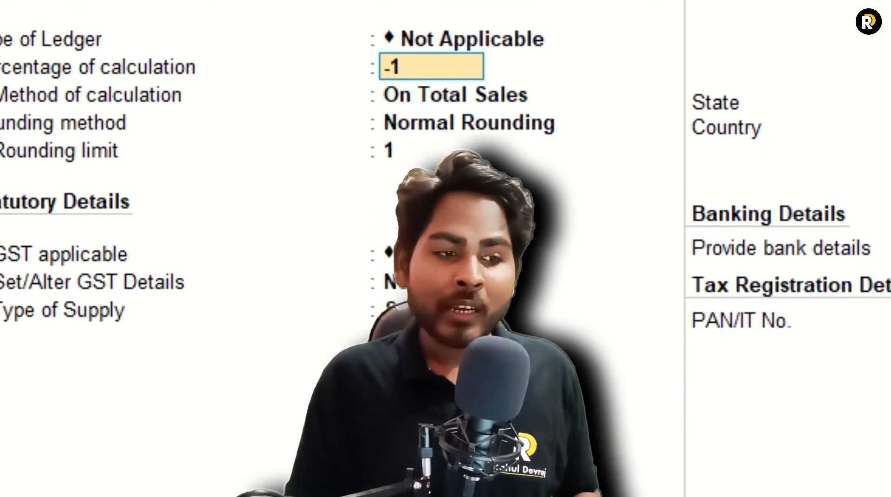
key("Return")
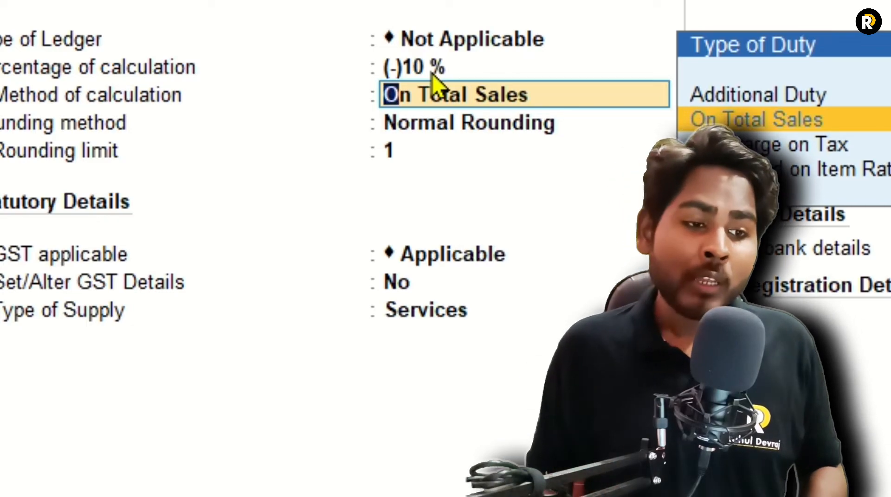
key("Return")
key("Return")
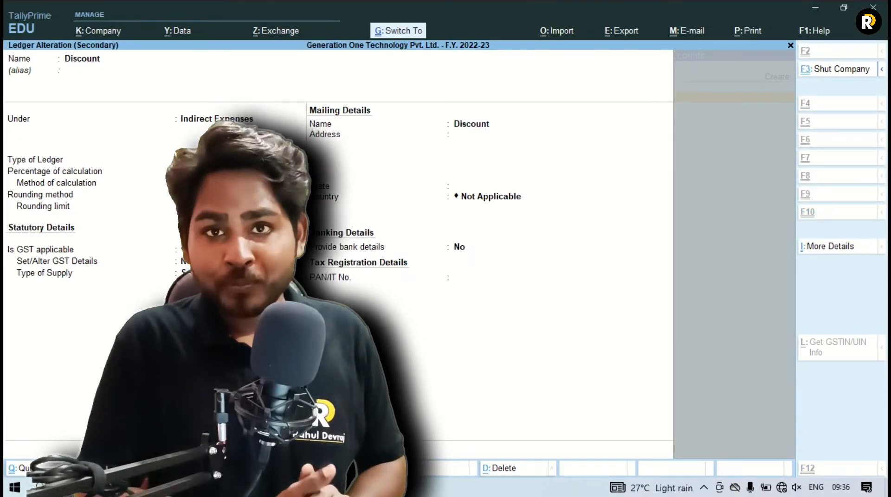
key("ctrl+a")
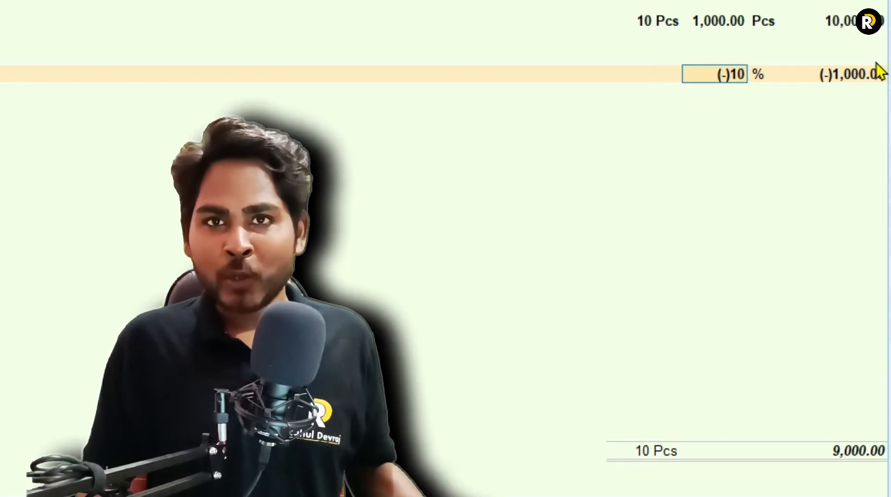
Accept the recalculated Discount line, leave the narration empty, and save the sales voucher.
key("Return")
key("Return")
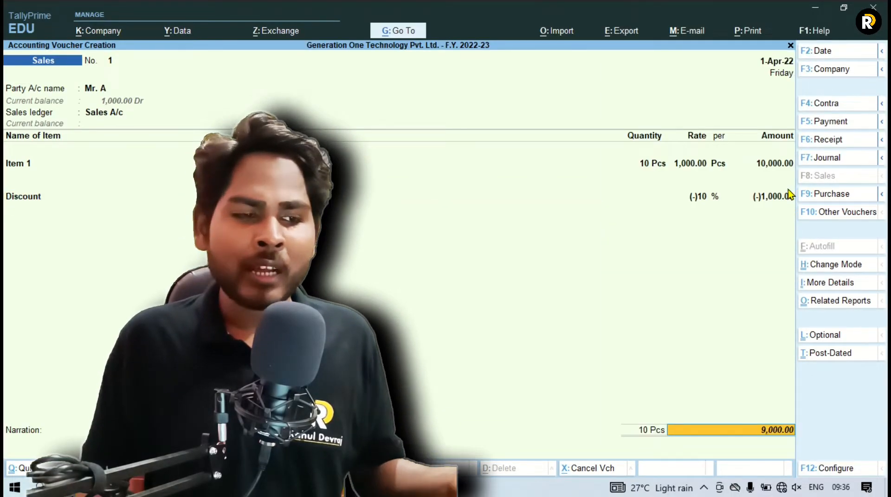
key("Return")
key("Return")
key("Return")
key("Return")
key("Return")
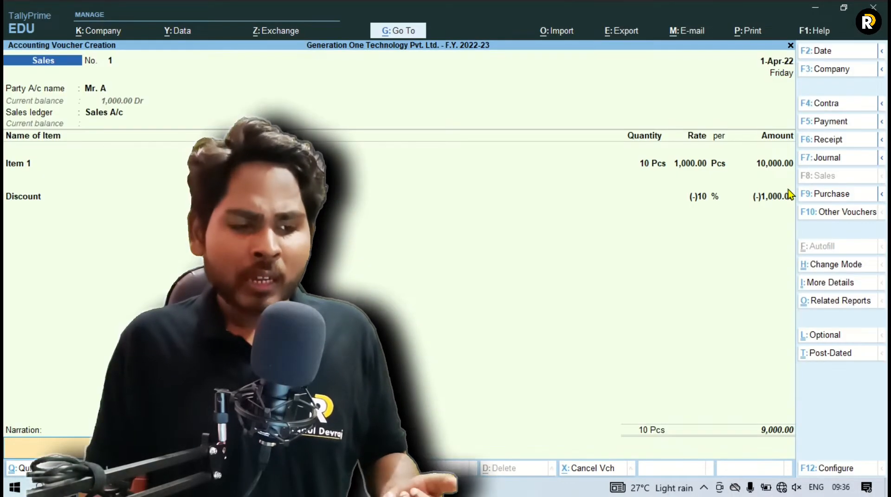
key("Return")
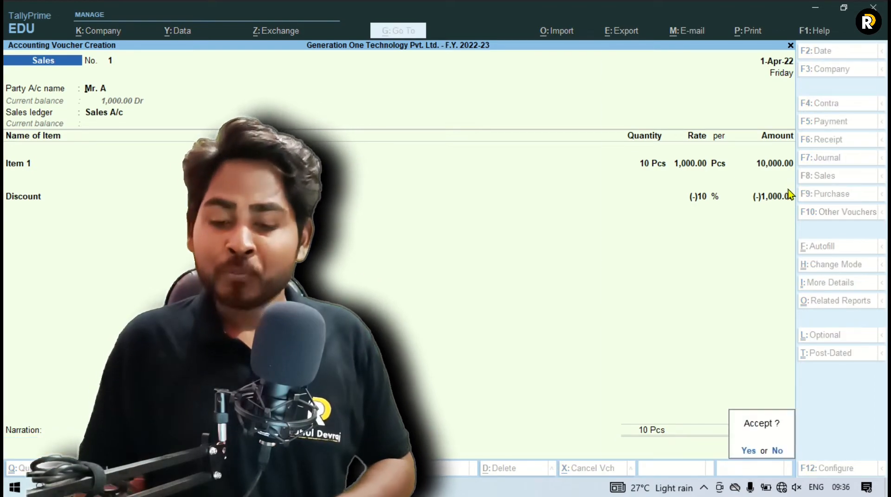
key("Return")
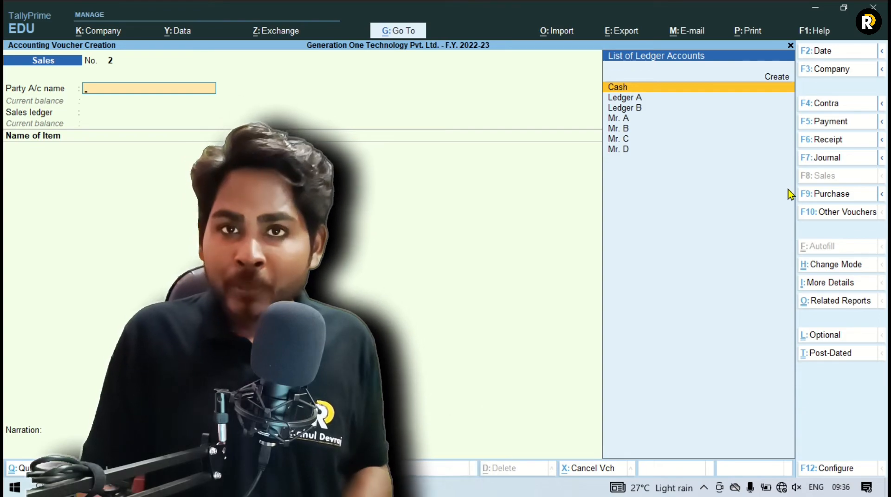
Reopen the saved sales voucher and examine the discount line and total in its enlarged invoice print preview.
key("Page_Up")
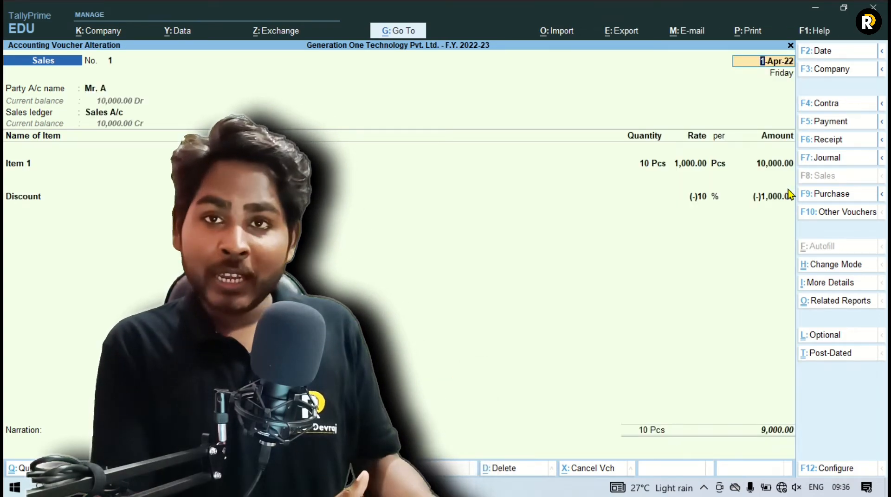
key("ctrl")
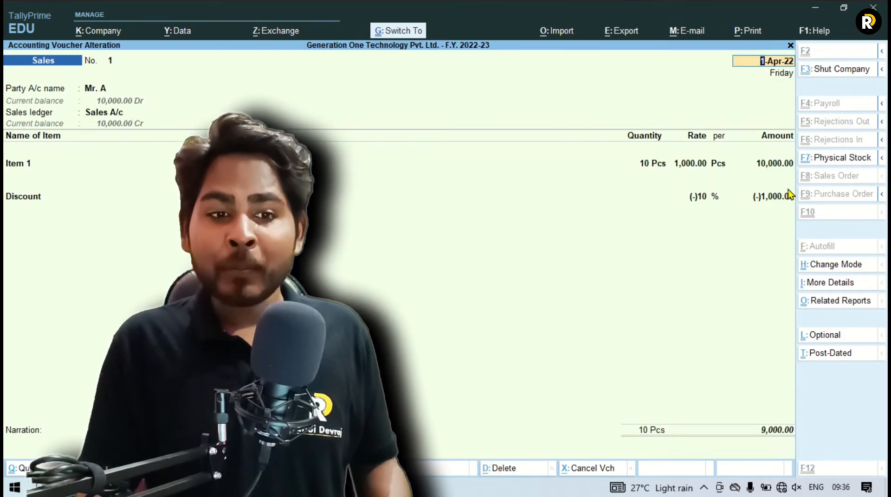
key("ctrl+p")
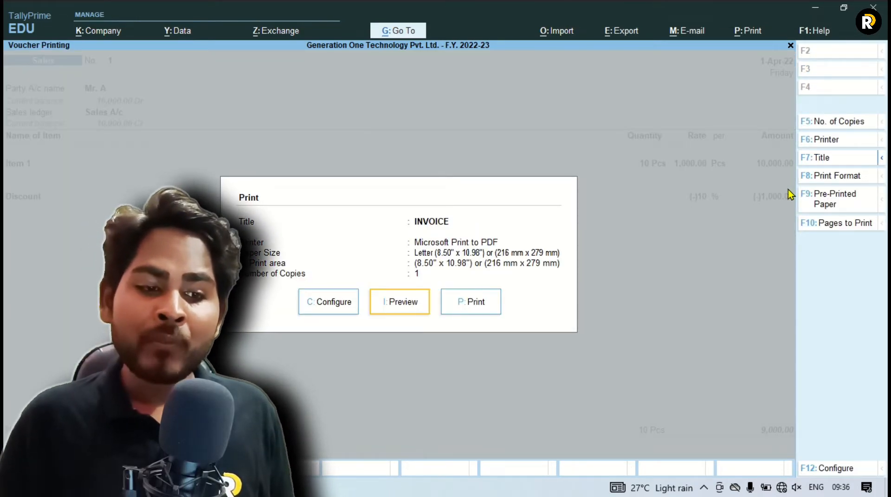
left_click(403, 310)
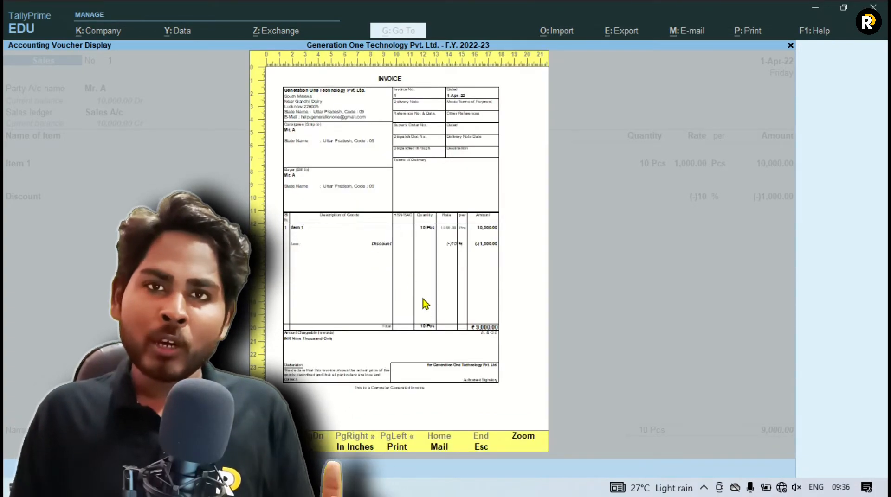
key("alt+z")
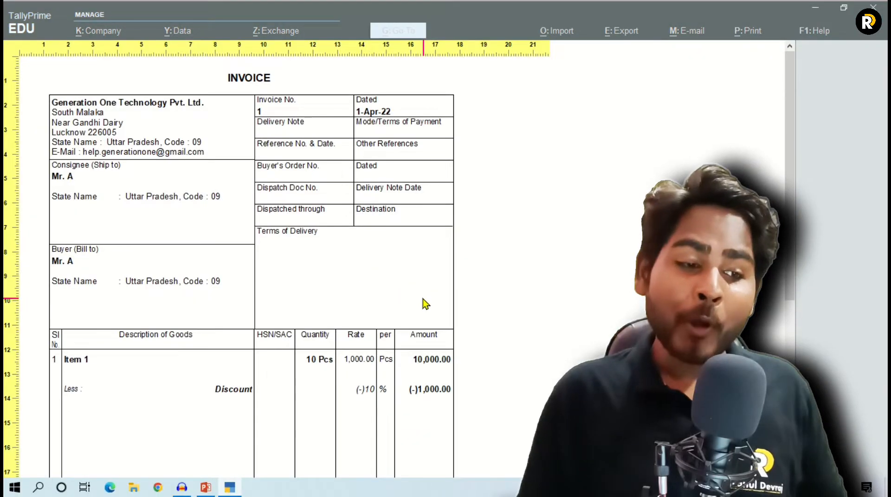
scroll(426, 297, "down", 5)
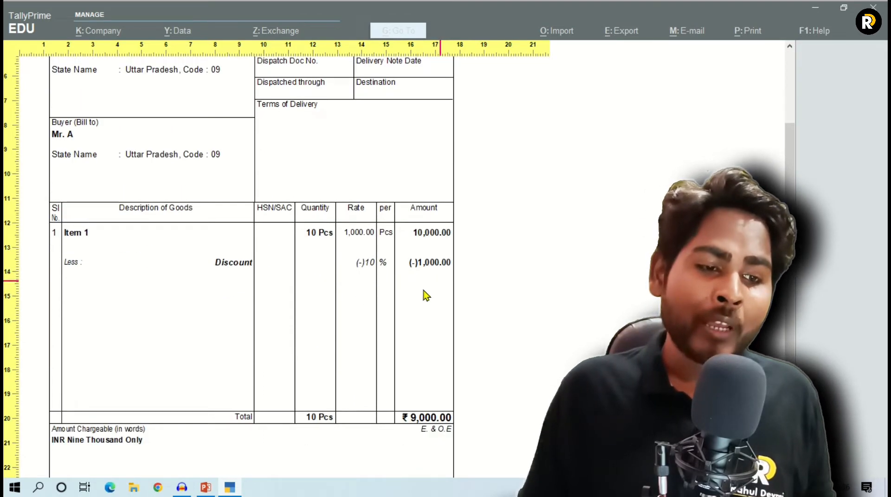